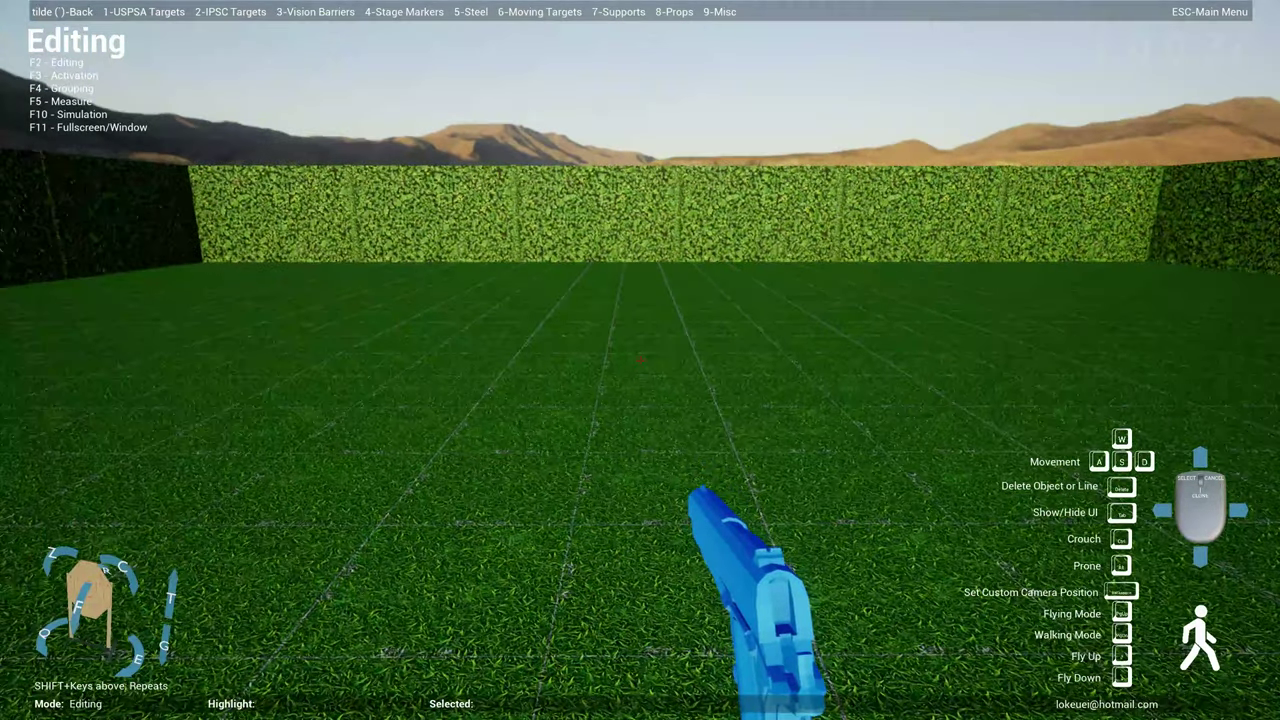
- Place a pallet from the Supports category on the grass in the middle of the bay
key("7")
key("4")
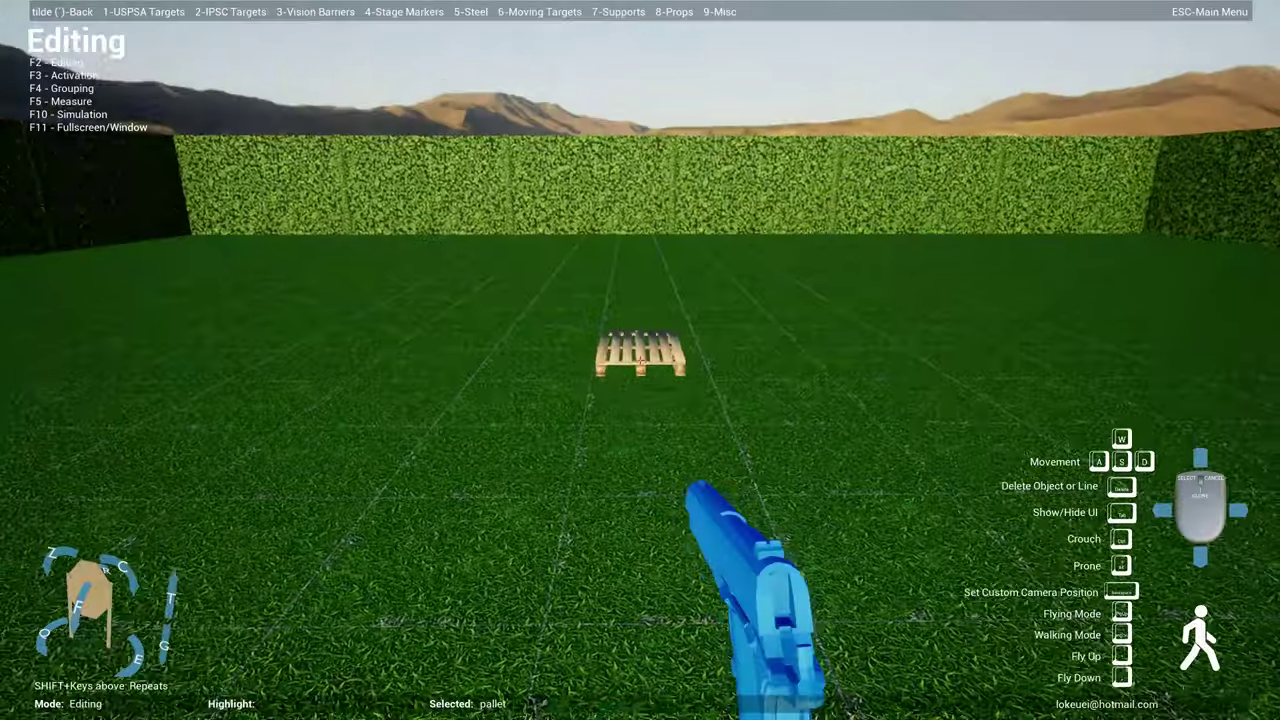
key("w")
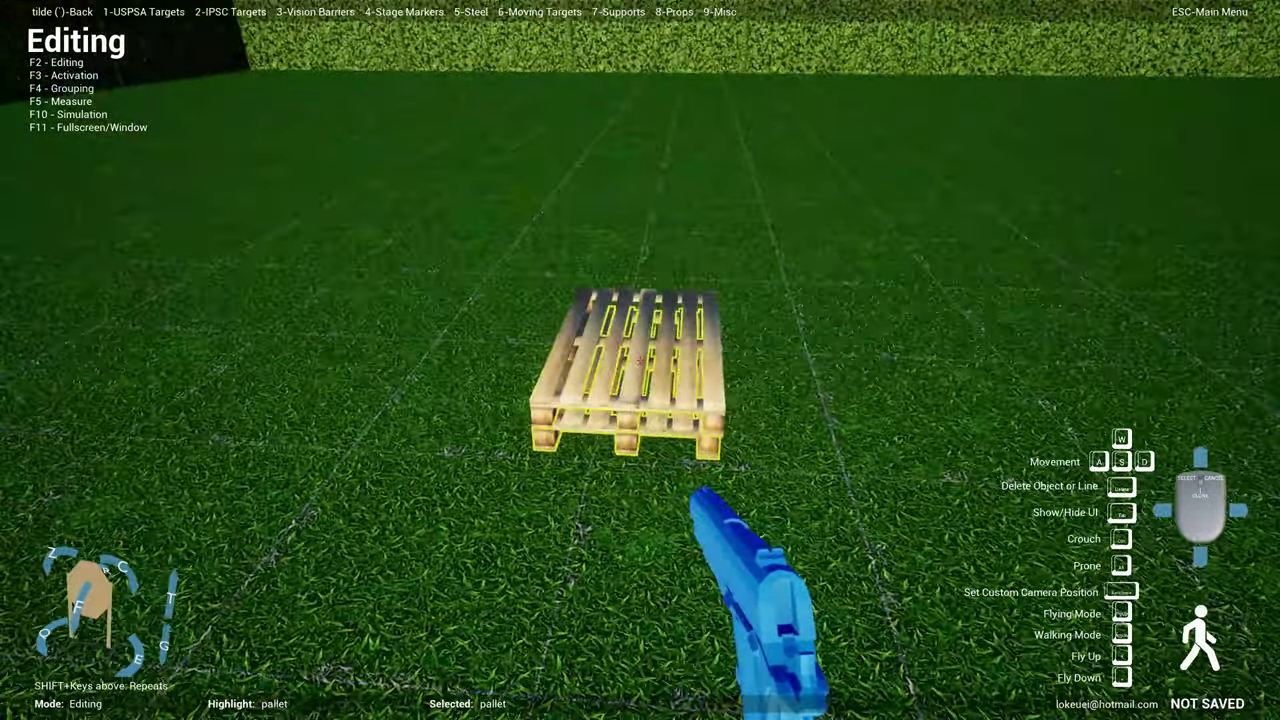
left_click(640, 360)
key("d")
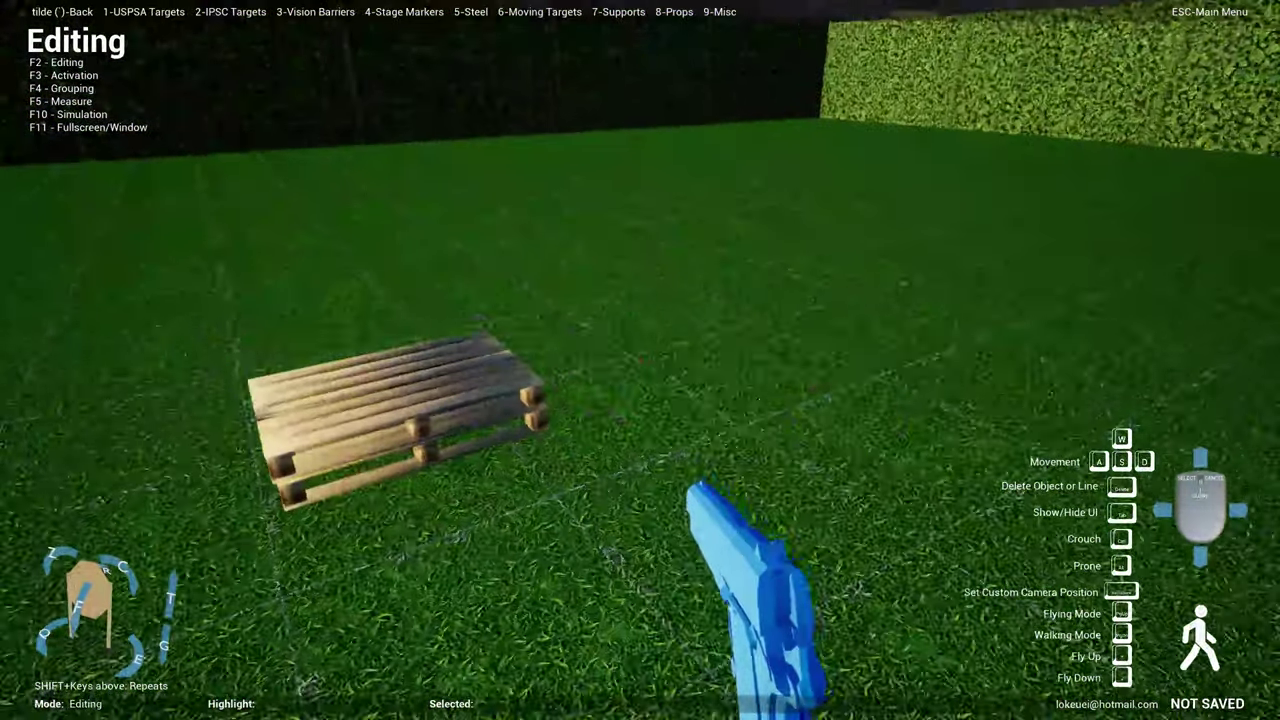
key("a")
key("d")
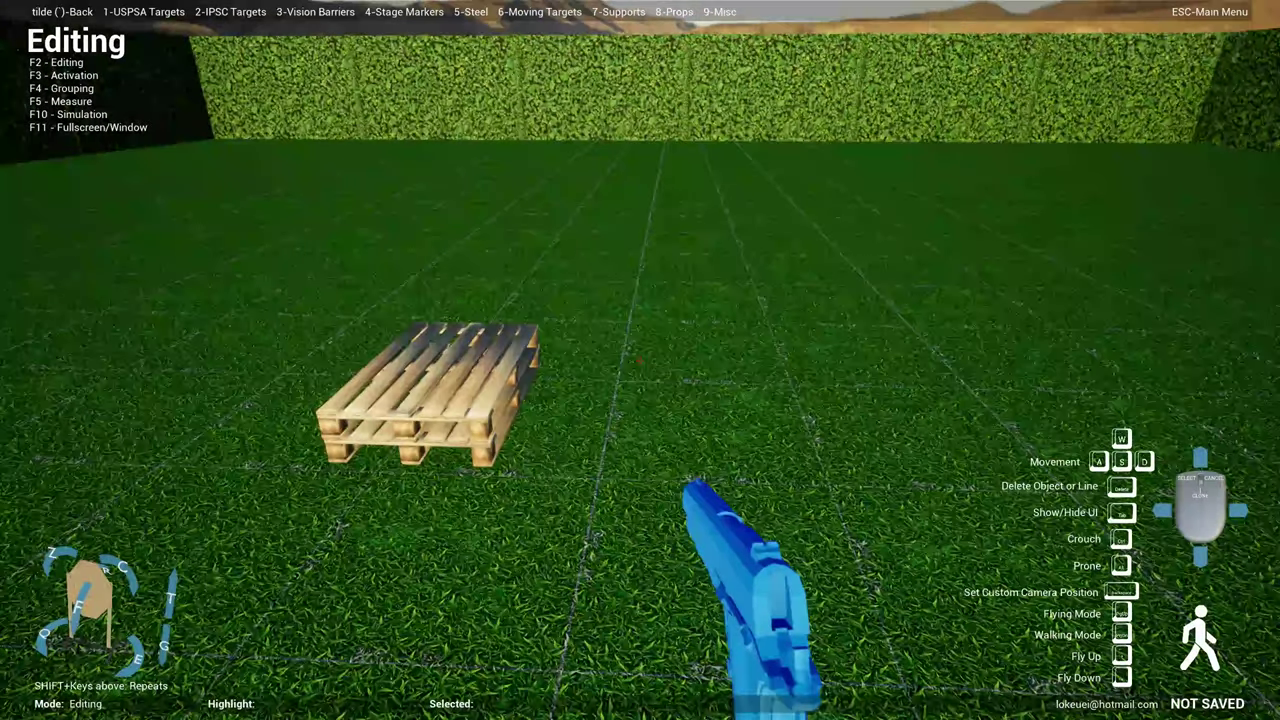
- Place a milk-crate from the Supports category on the grass in front of the pallet
key("7")
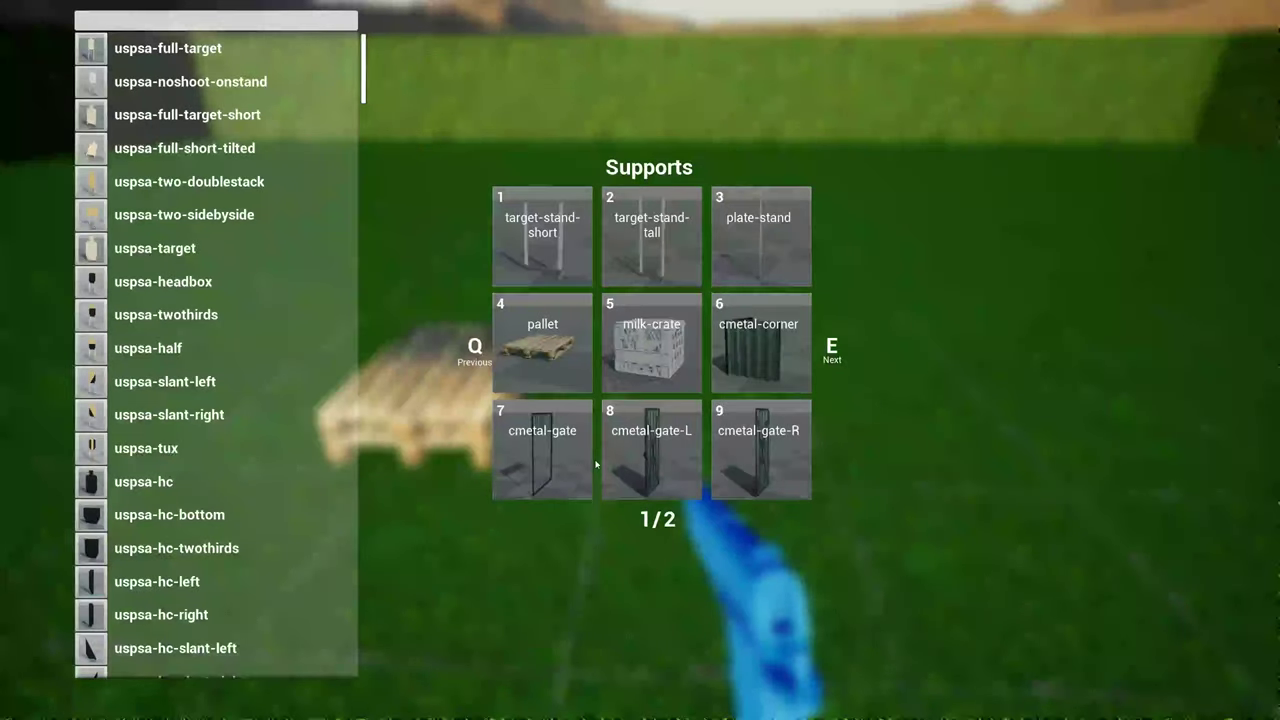
left_click(649, 346)
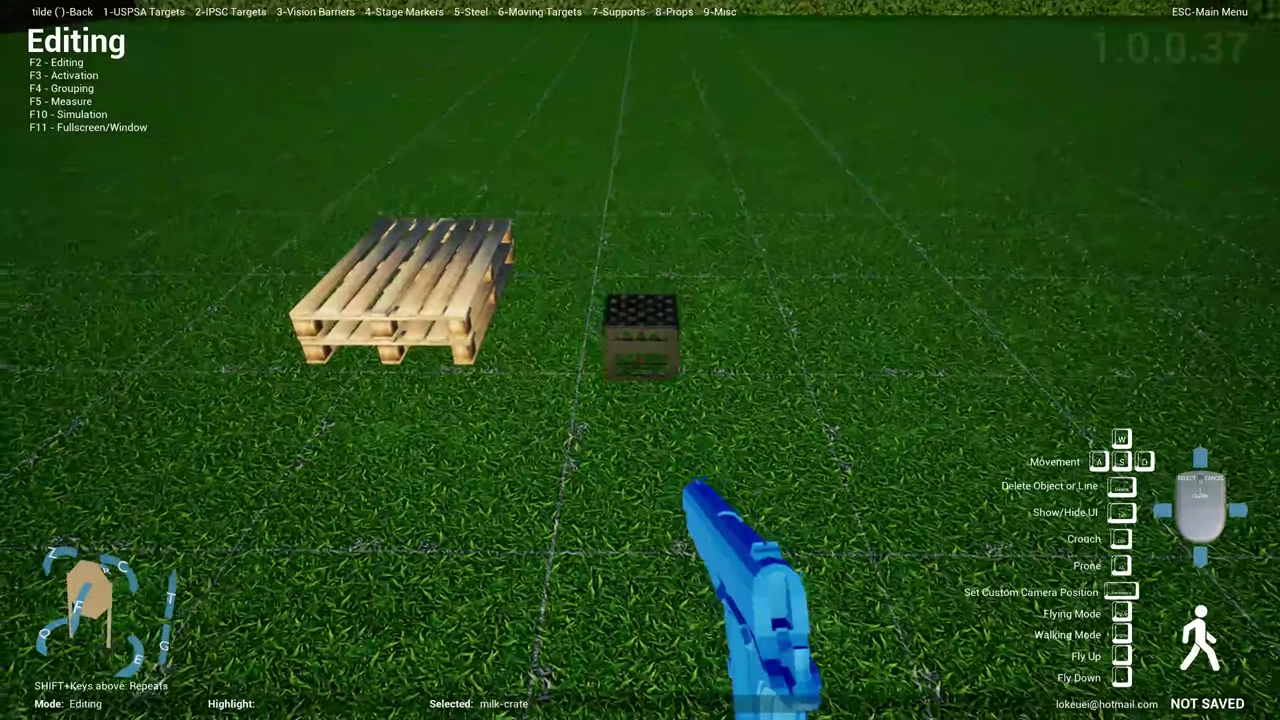
key("w")
left_click(641, 361)
key("a")
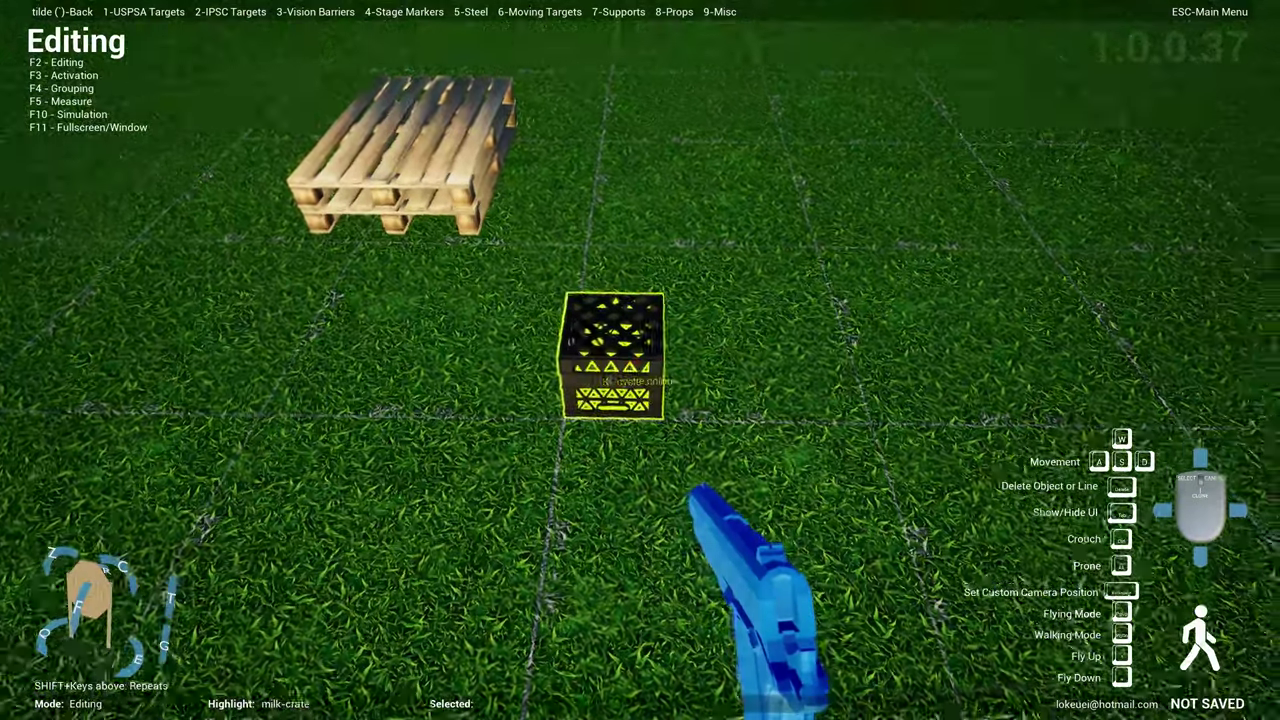
key("d")
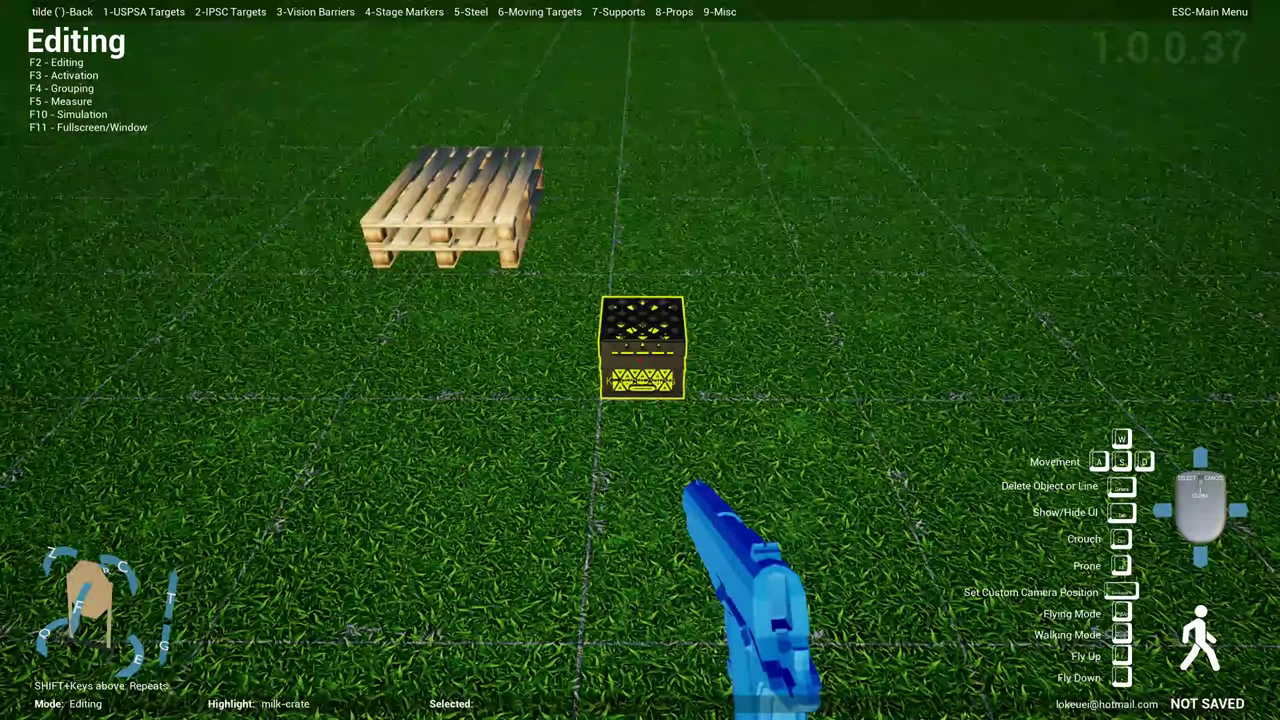
- Clone the milk crate twice, placing one copy directly beside it and stacking the other on top of that copy
middle_click(640, 360)
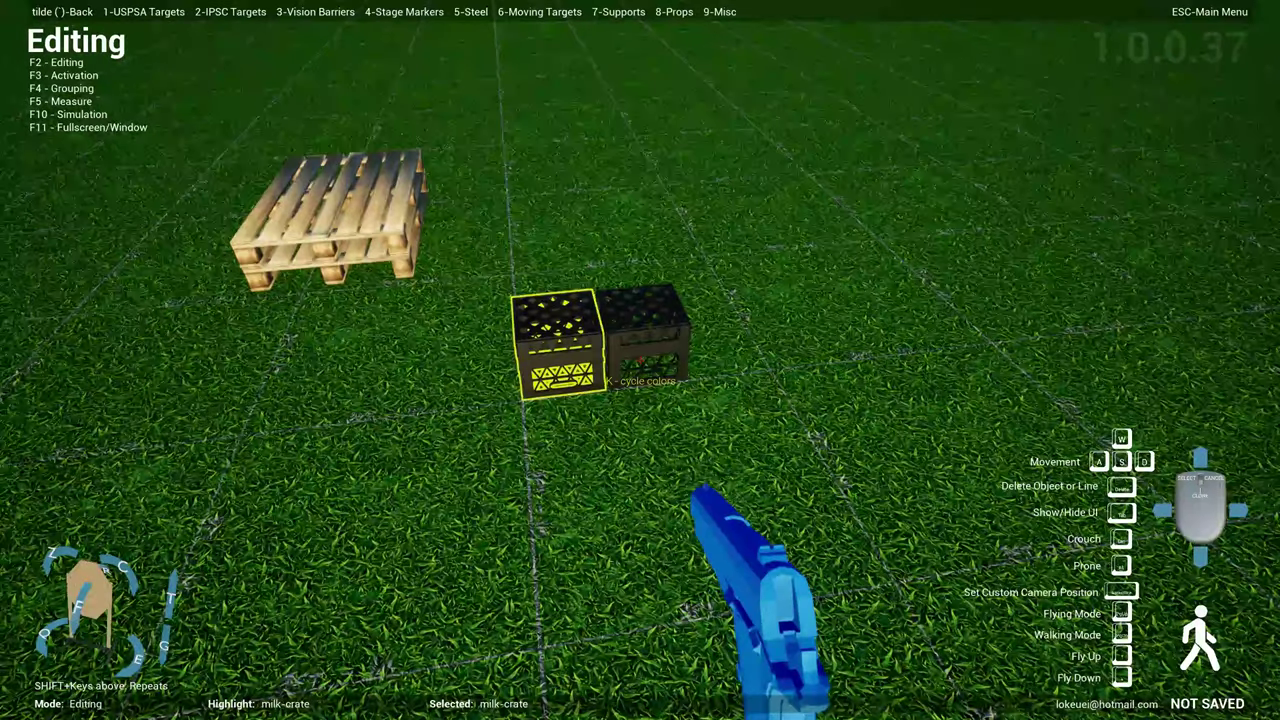
left_click(640, 360)
left_click(640, 345)
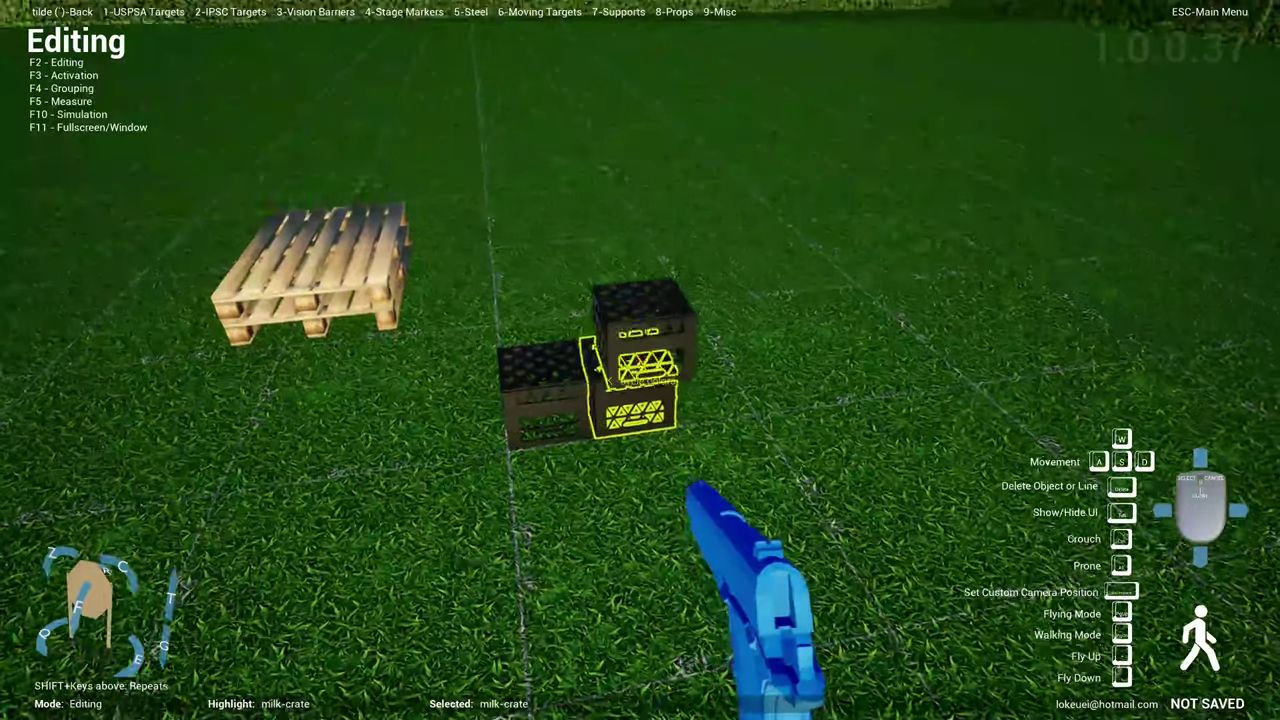
- Change the color of the upper stacked milk crate to red
key("a")
key("w")
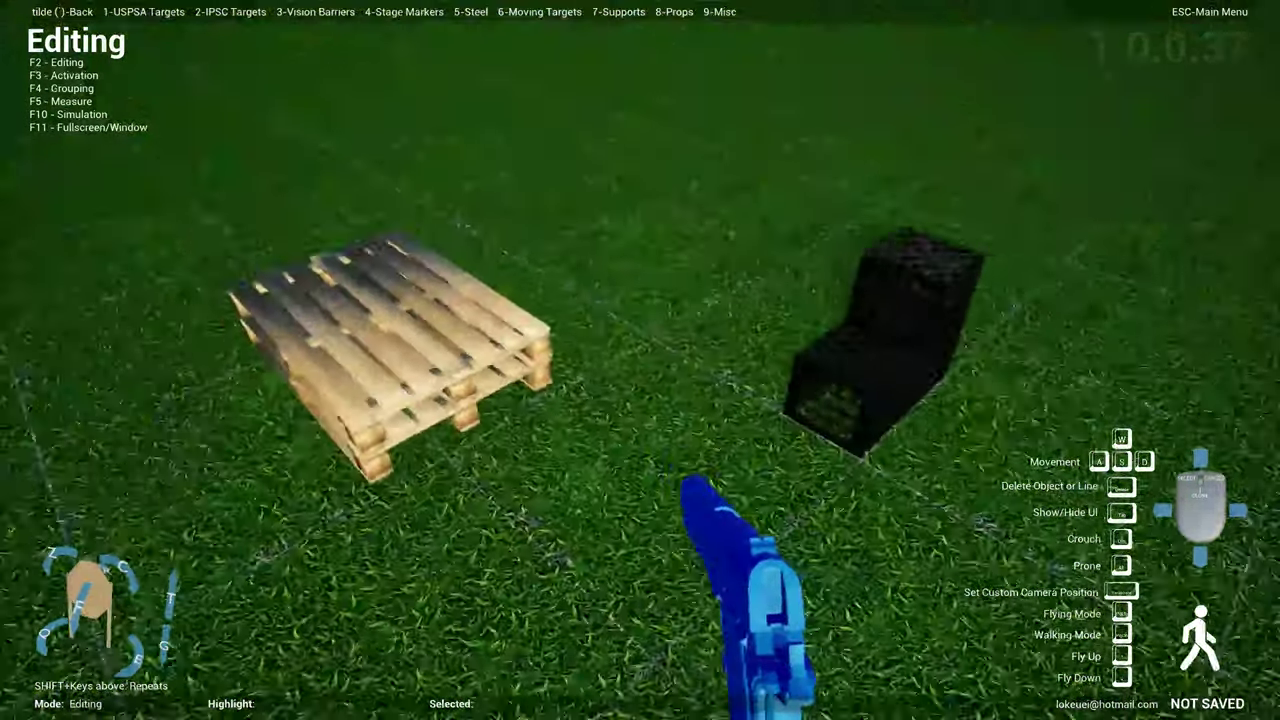
key("d")
key("s")
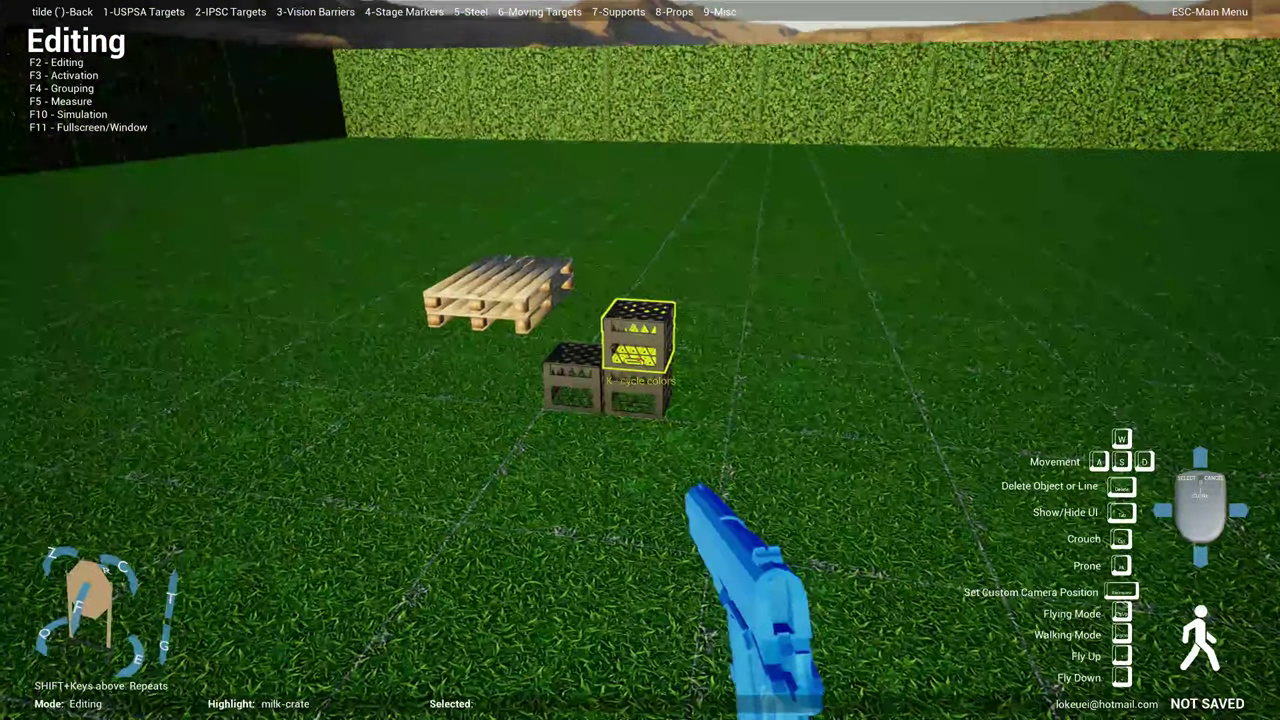
key("k")
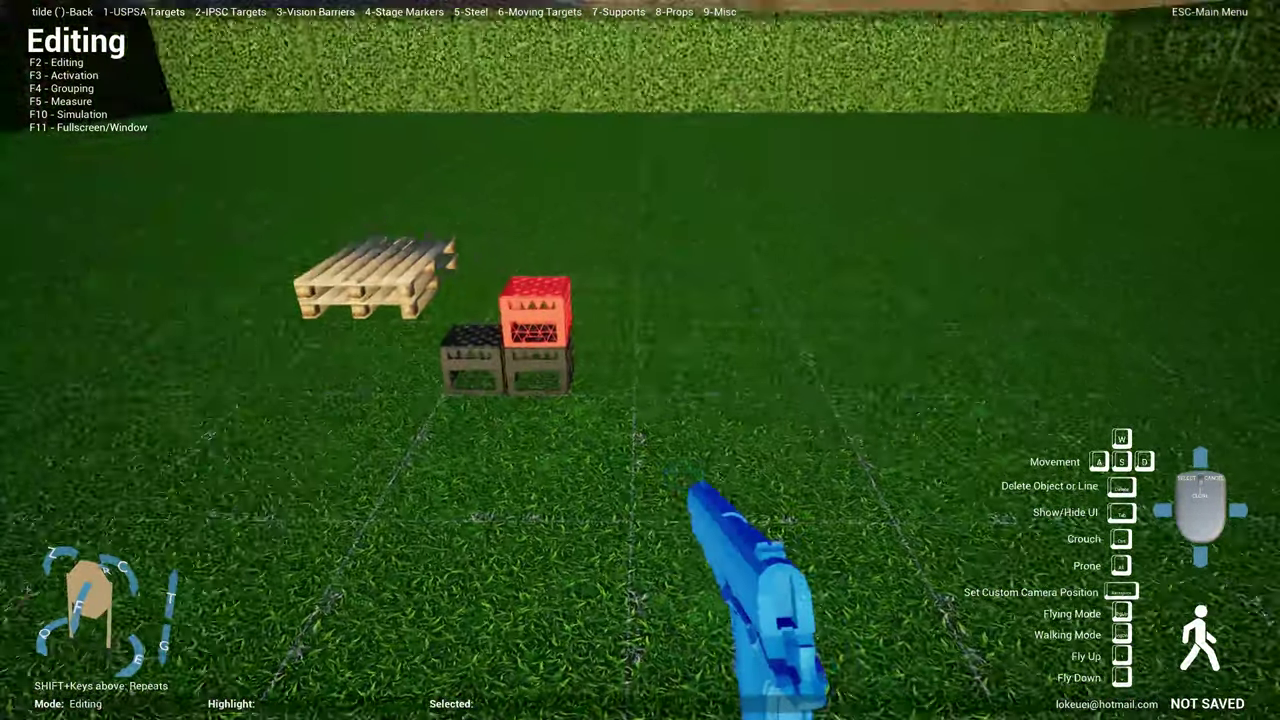
- Place a cmetal-corner wall beyond the crates and stack a cloned copy on top of it
key("7")
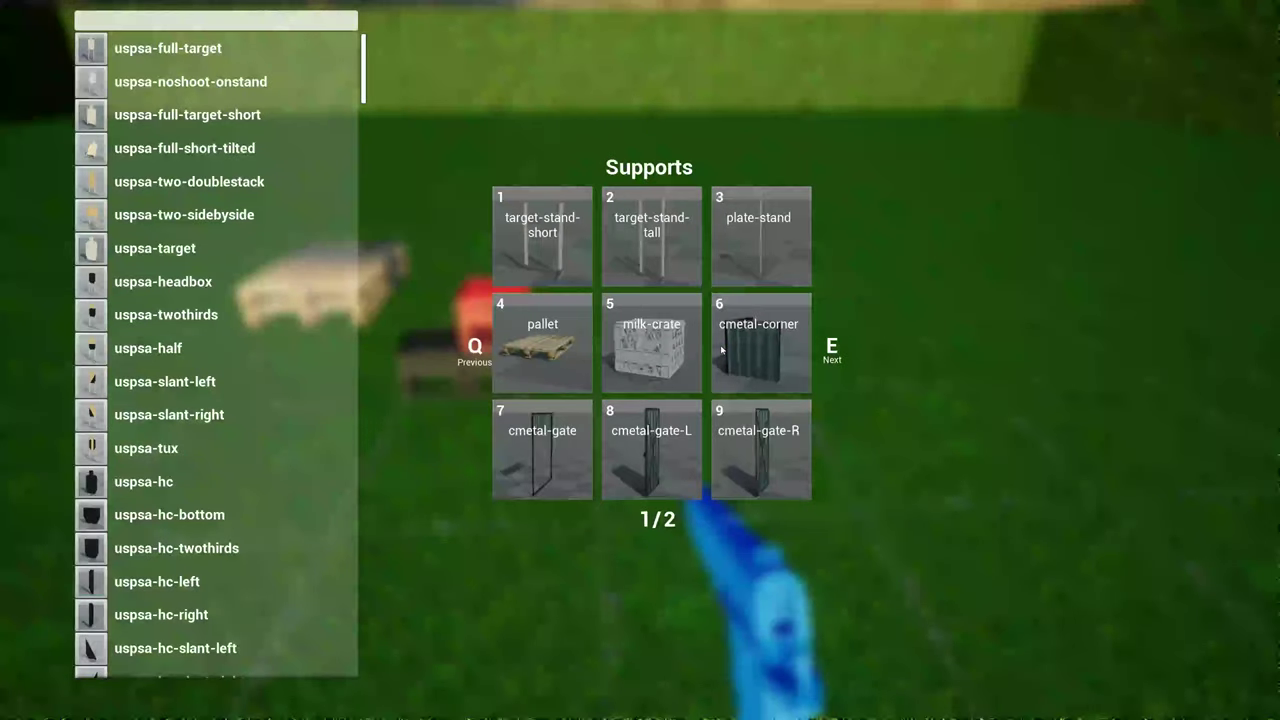
left_click(781, 374)
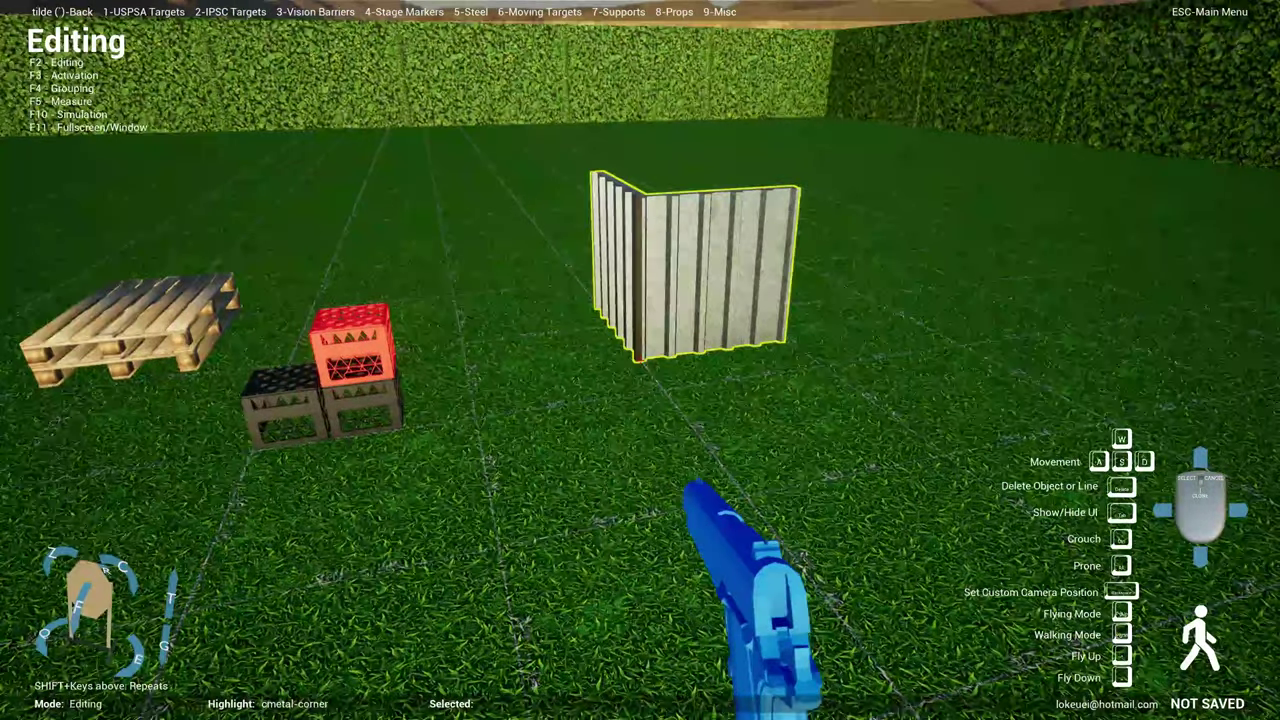
middle_click(640, 360)
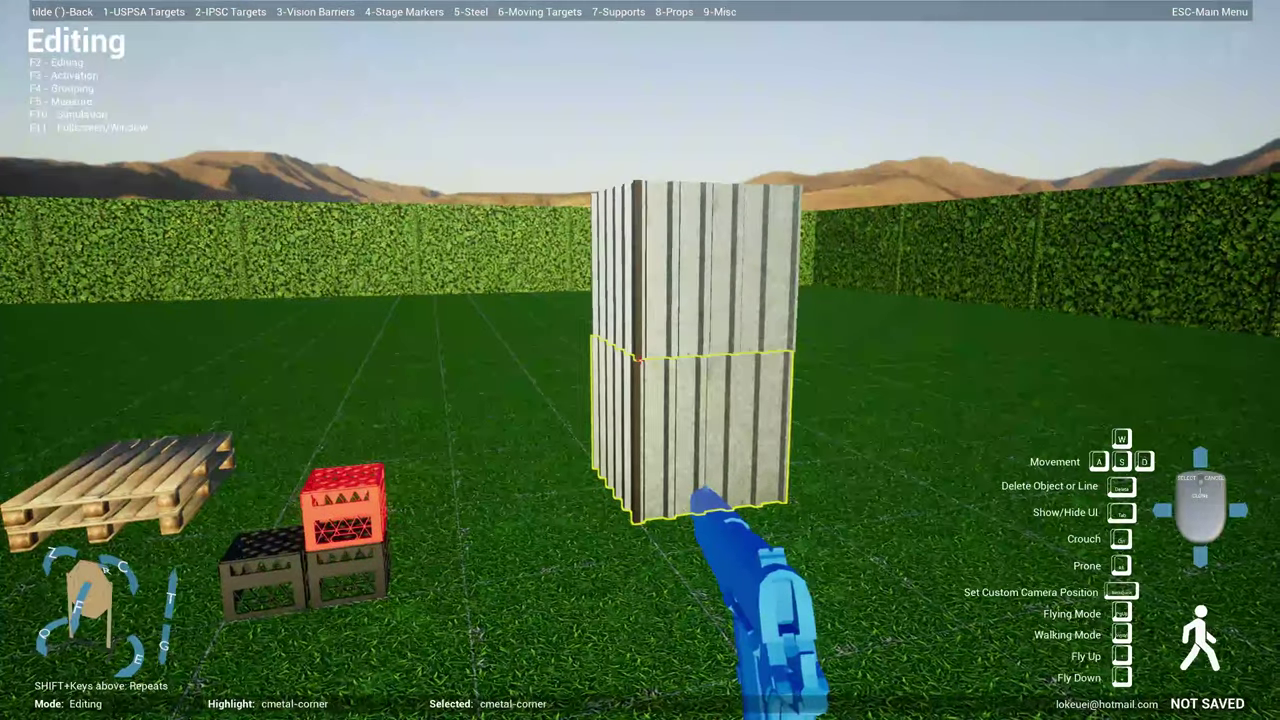
left_click(640, 360)
key("d")
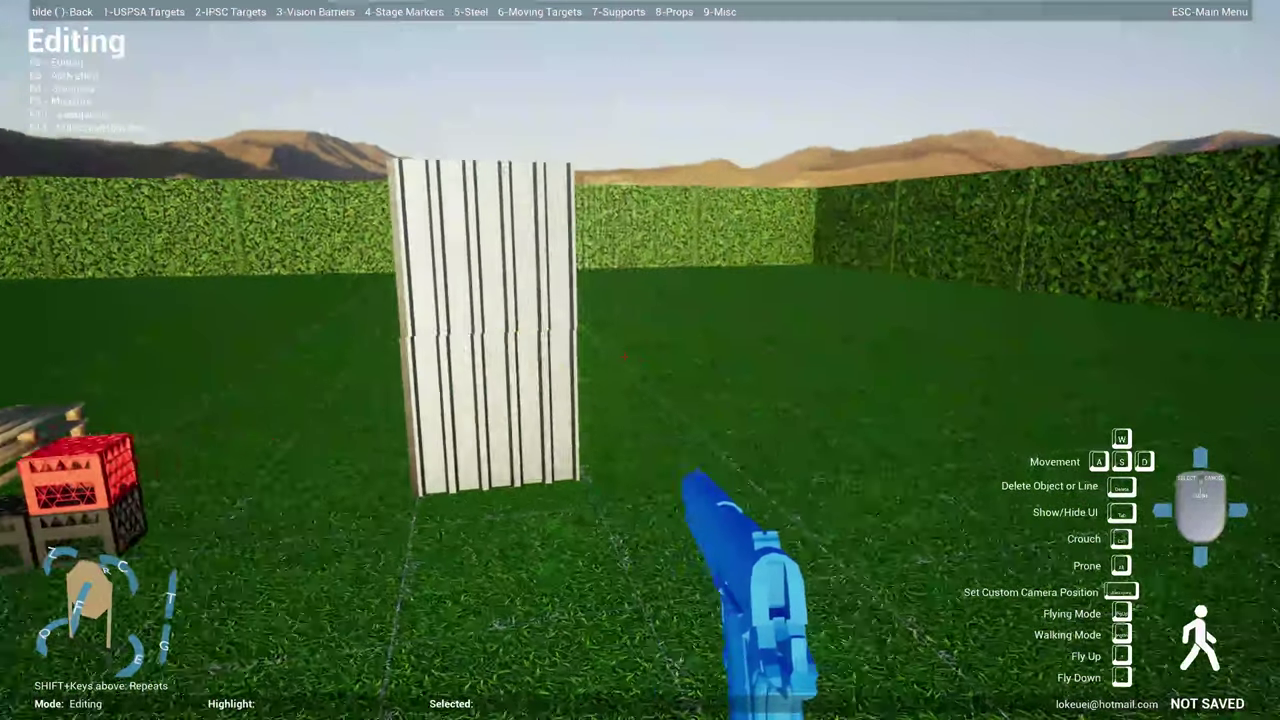
- Place a cmetal-gate from the Supports category against the edge of the stacked metal corner walls
key("6")
key("6")
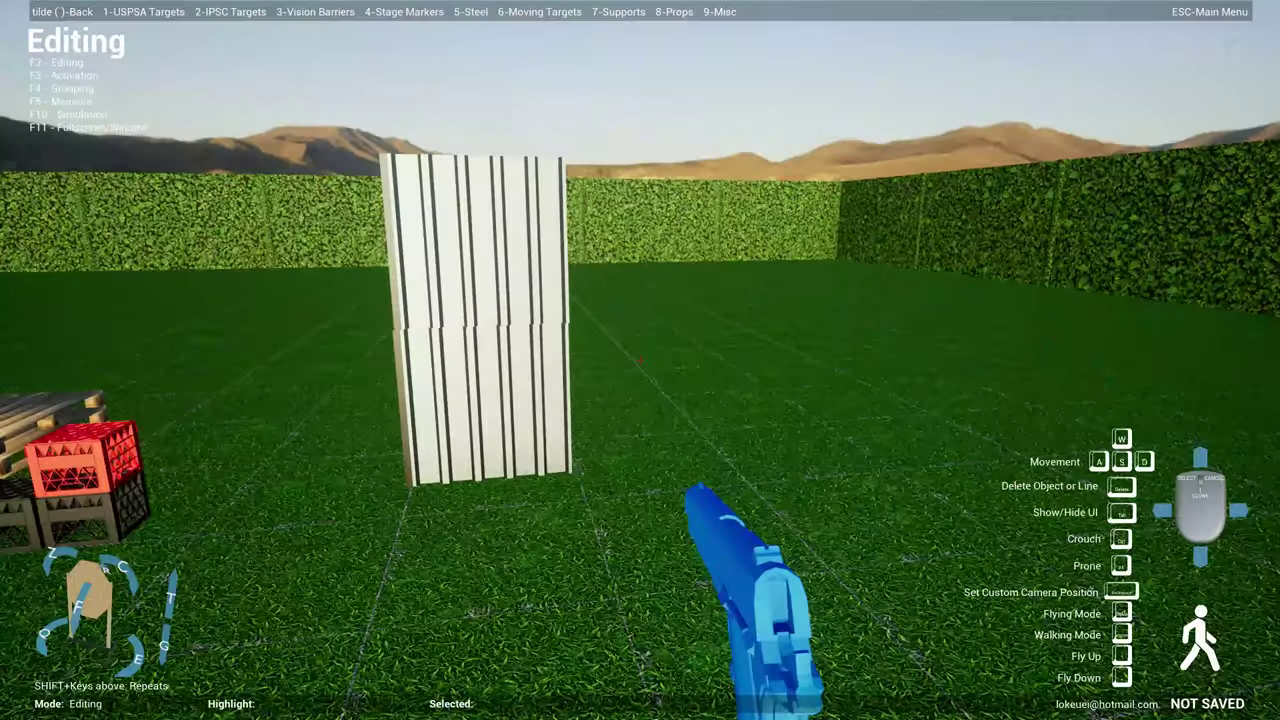
key("7")
key("7")
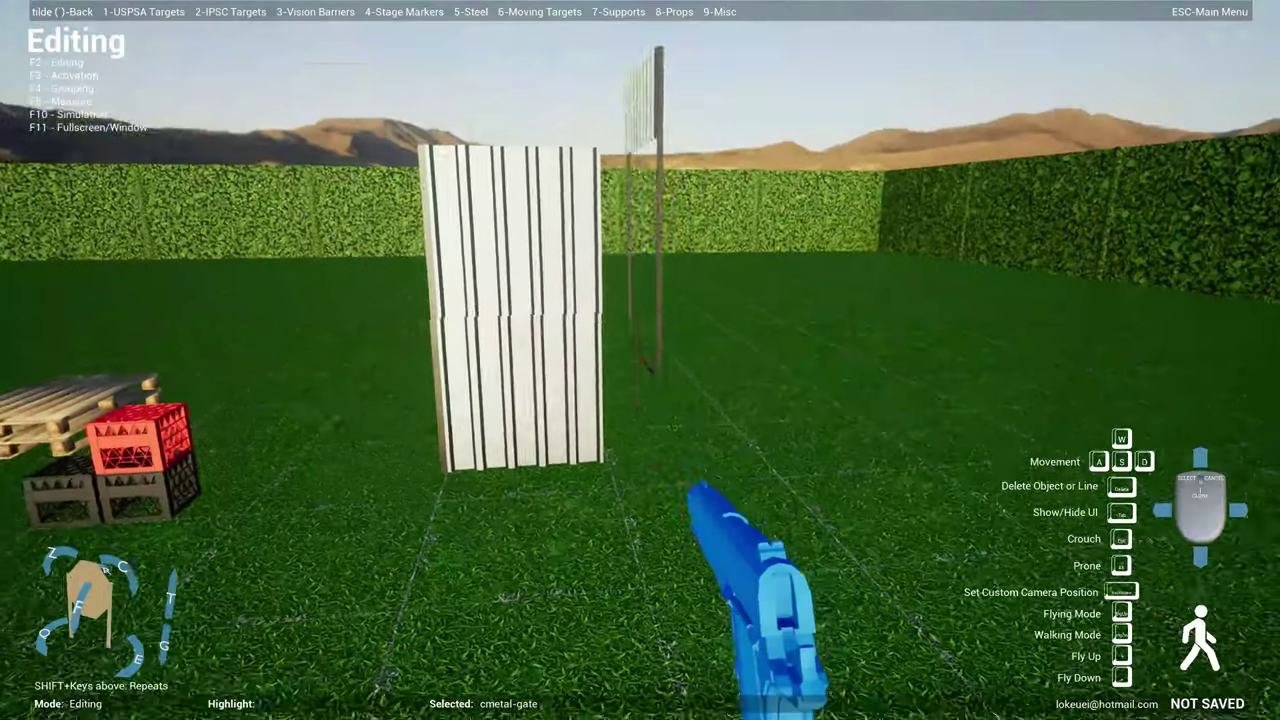
key("d")
key("d")
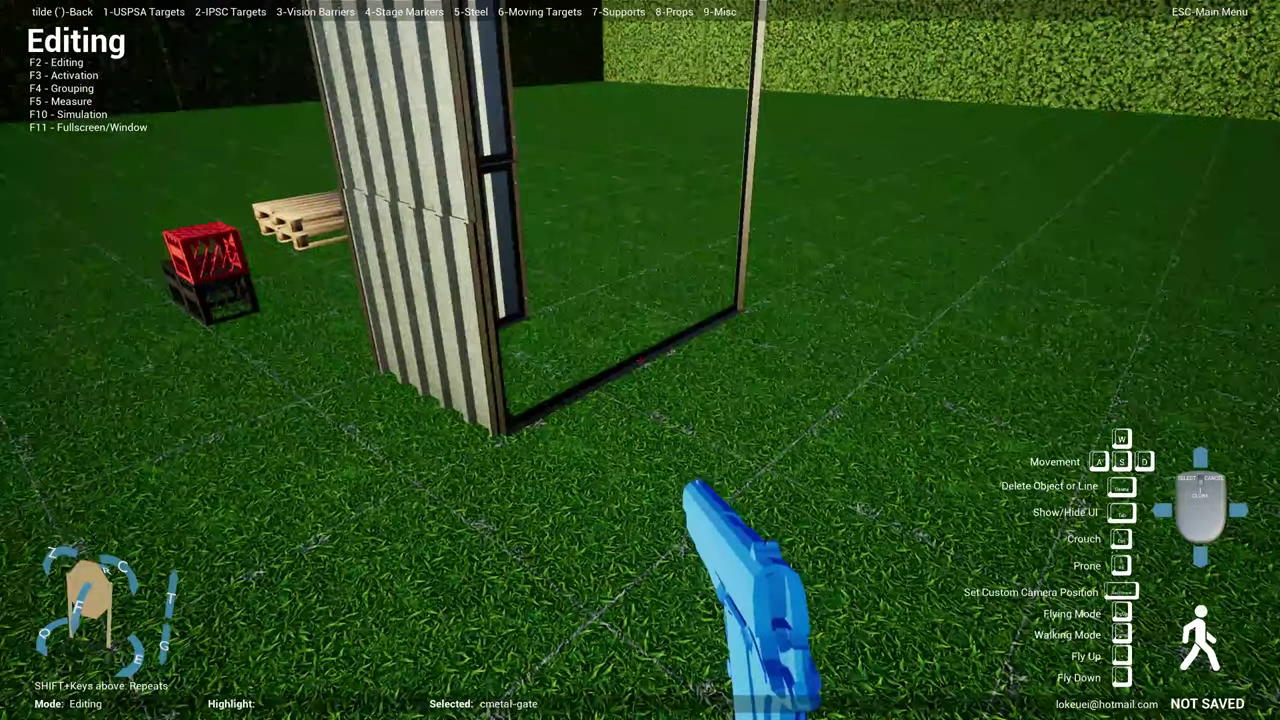
left_click(640, 360)
key("d")
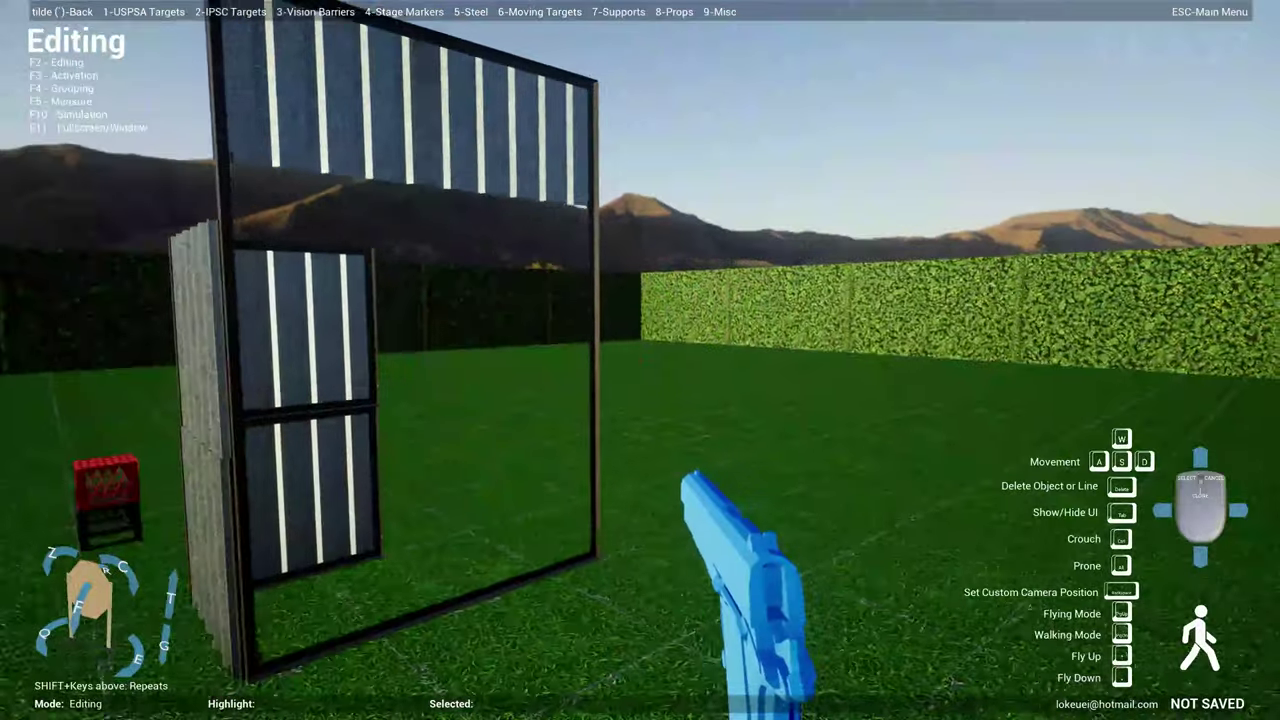
key("a")
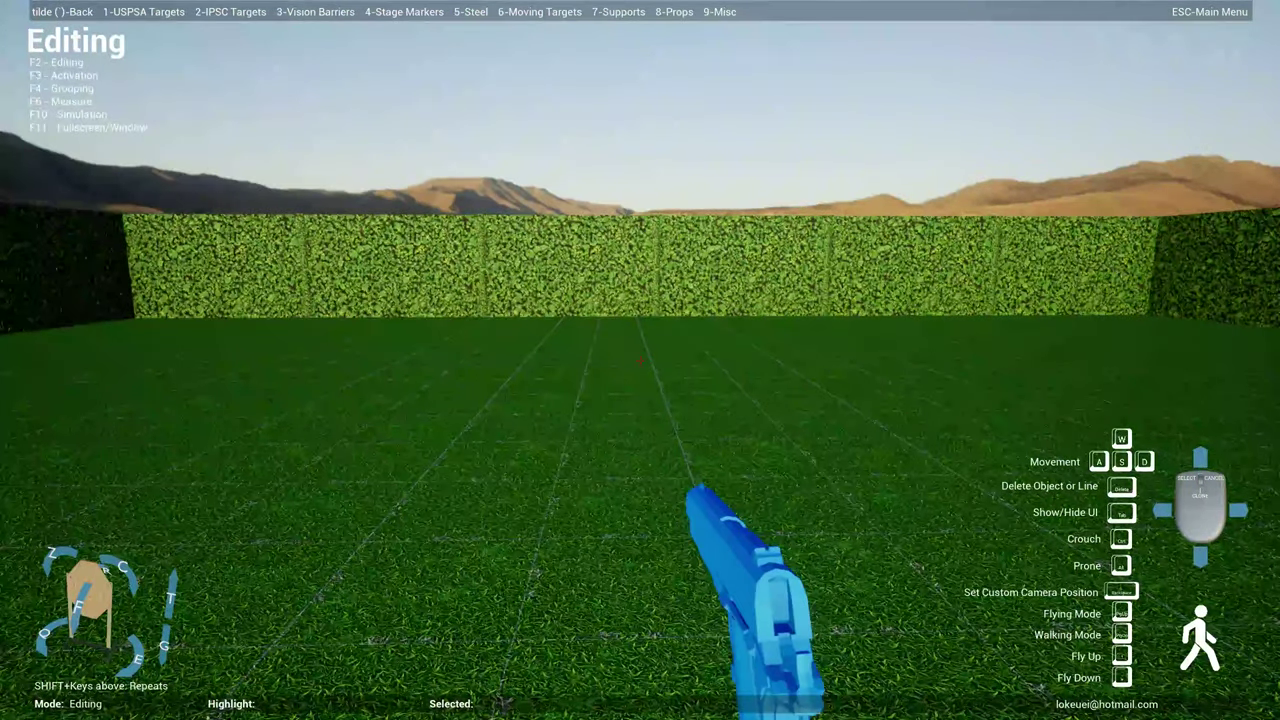
- Measure distances between points on the bay's grass in Measure mode and return to Editing mode
key("w")
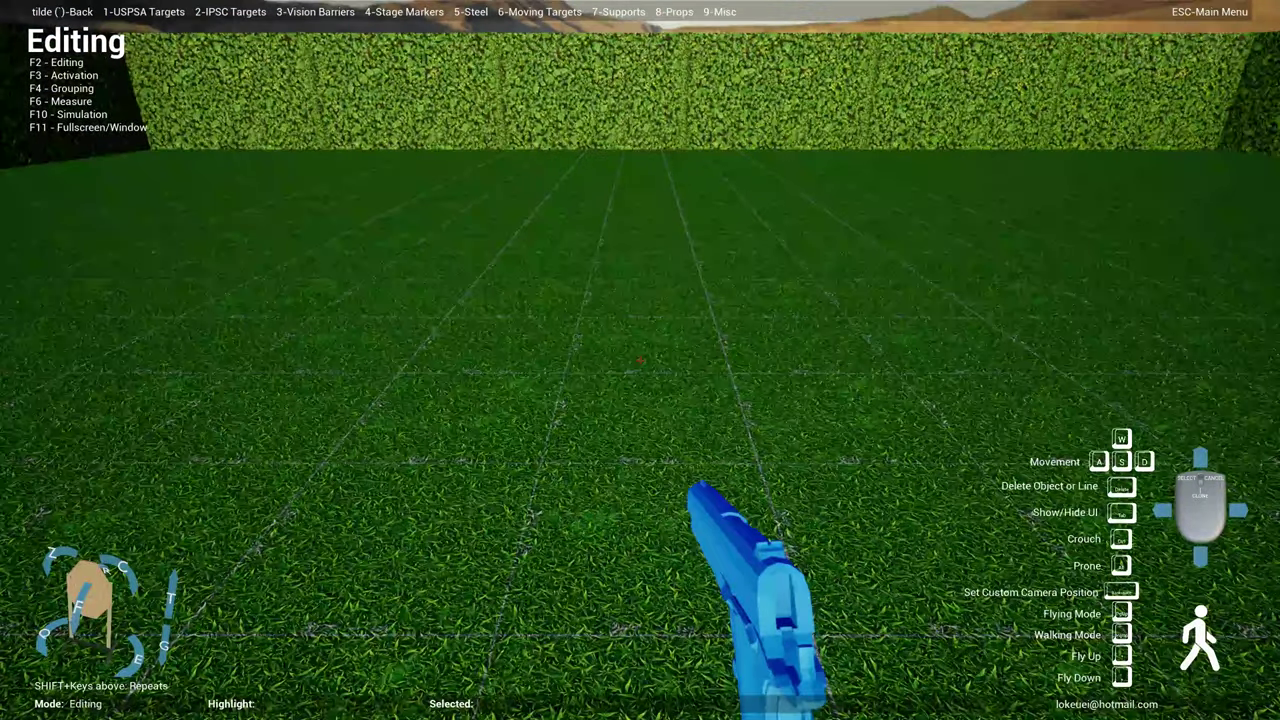
mouse_move(640, 360)
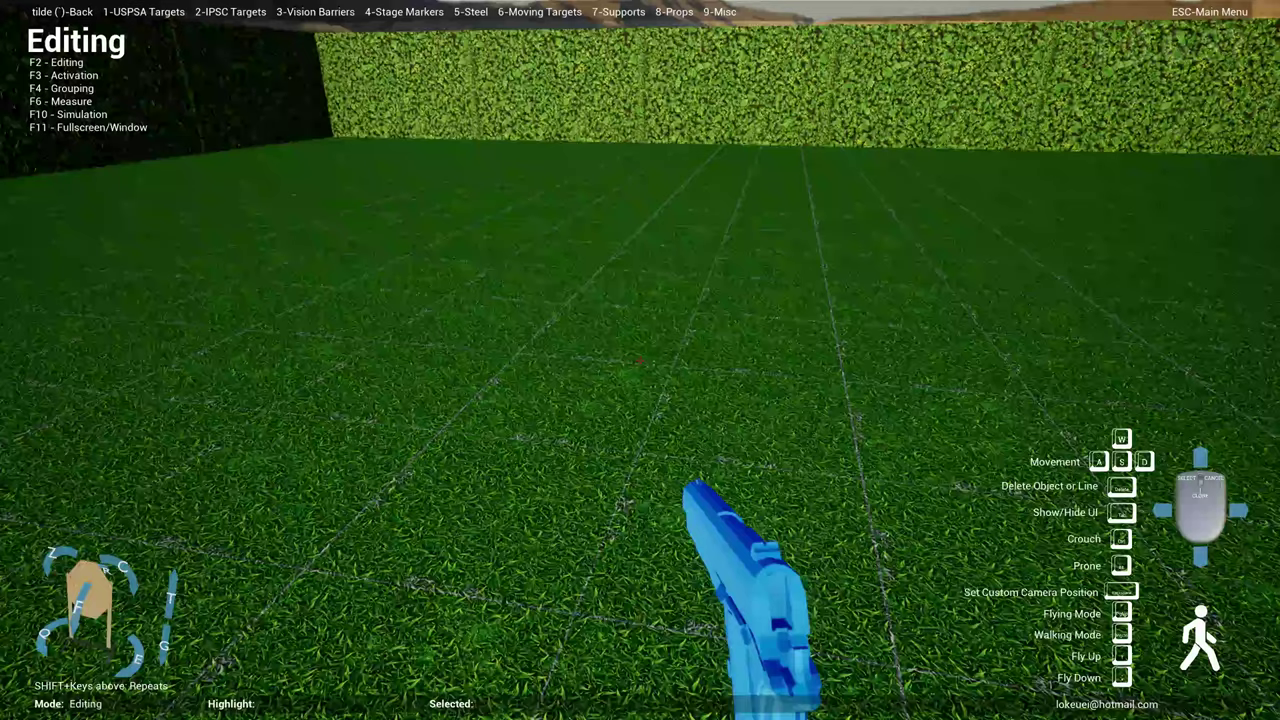
key("F6")
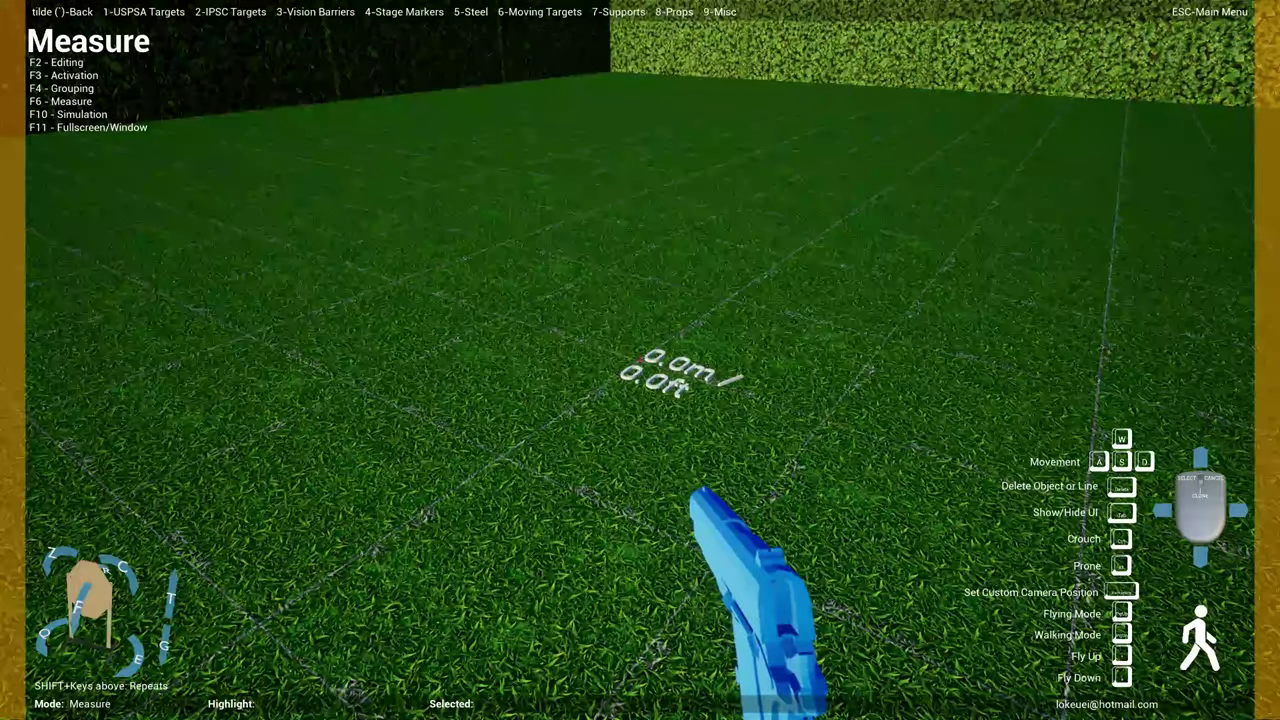
left_click(640, 360)
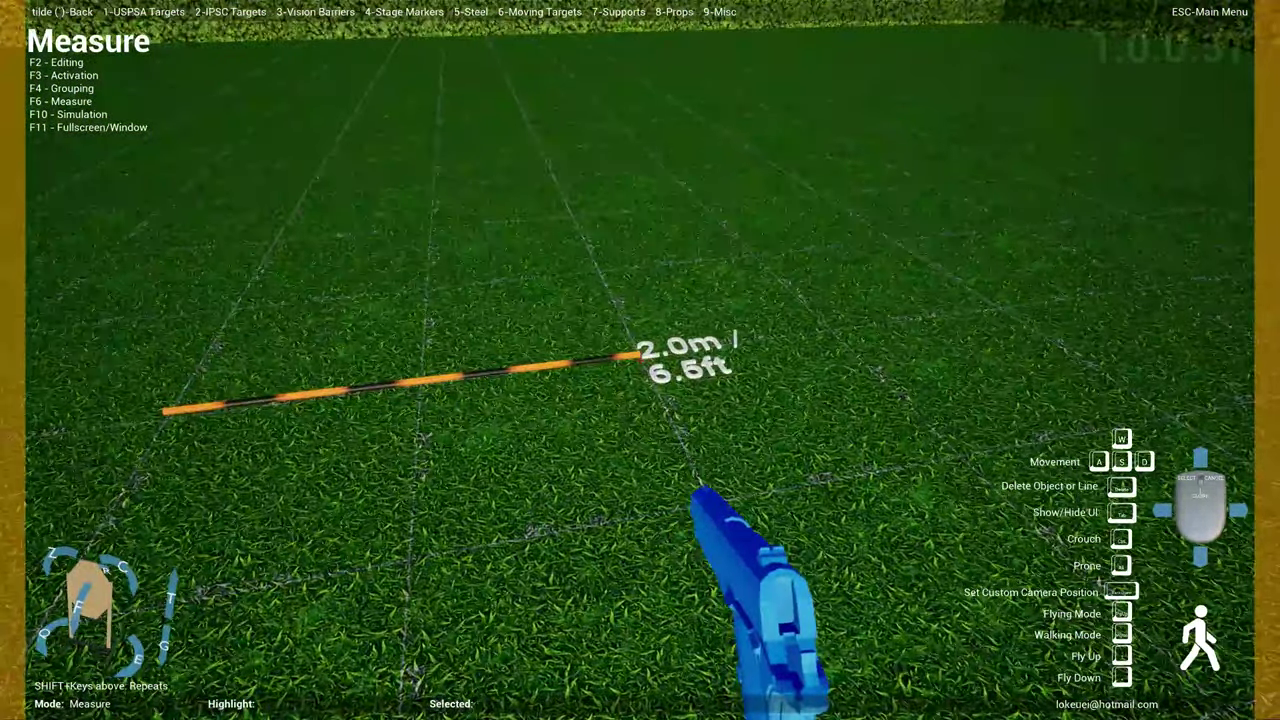
left_click_drag(640, 360, 640, 360)
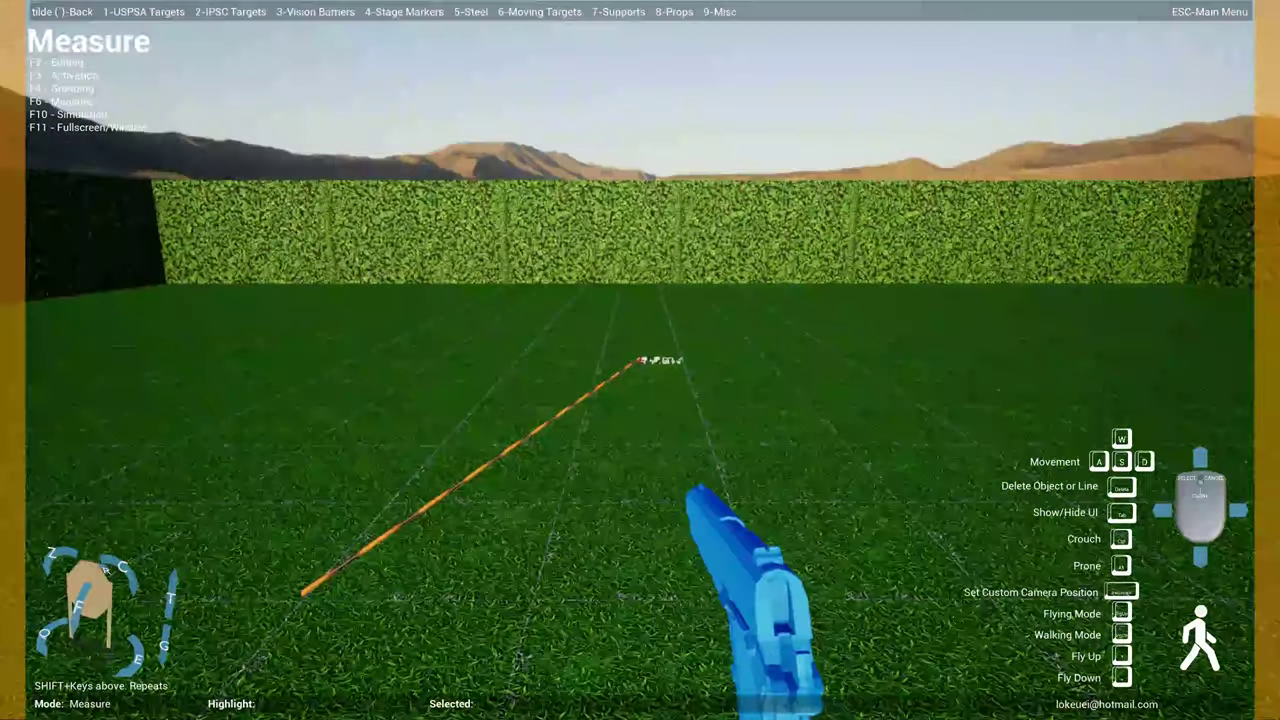
left_click_drag(640, 360, 640, 360)
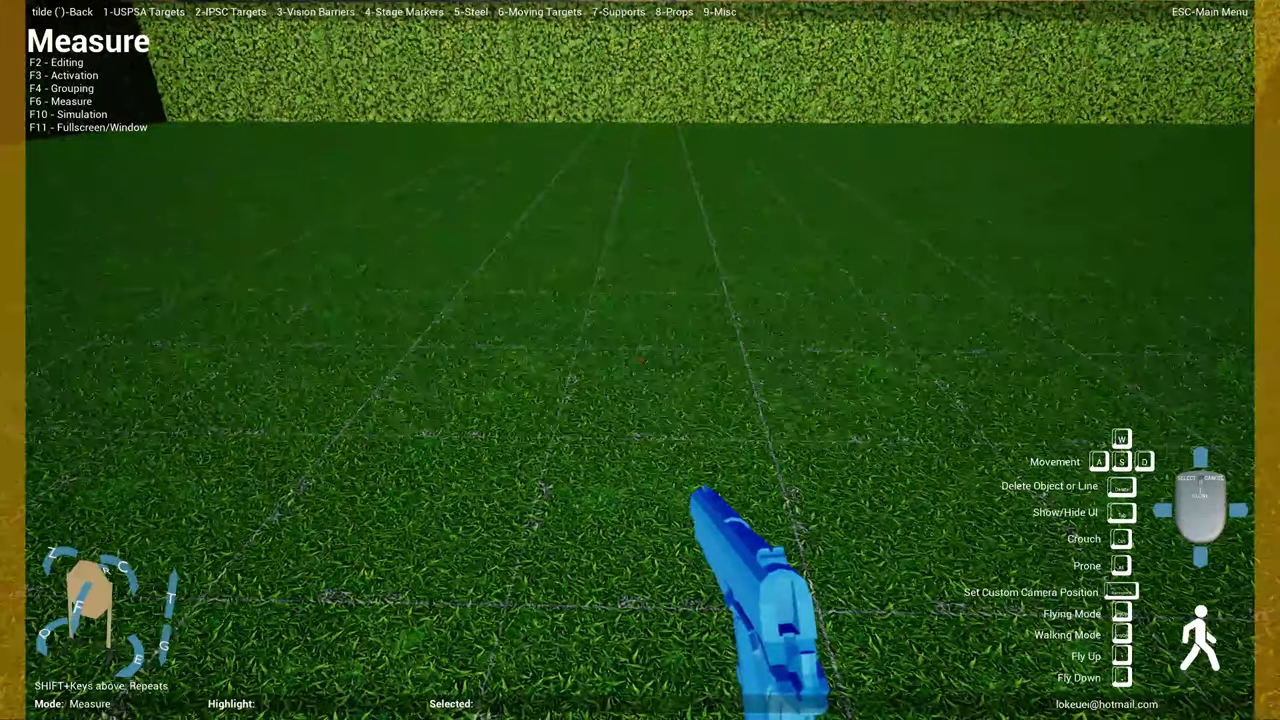
key("F2")
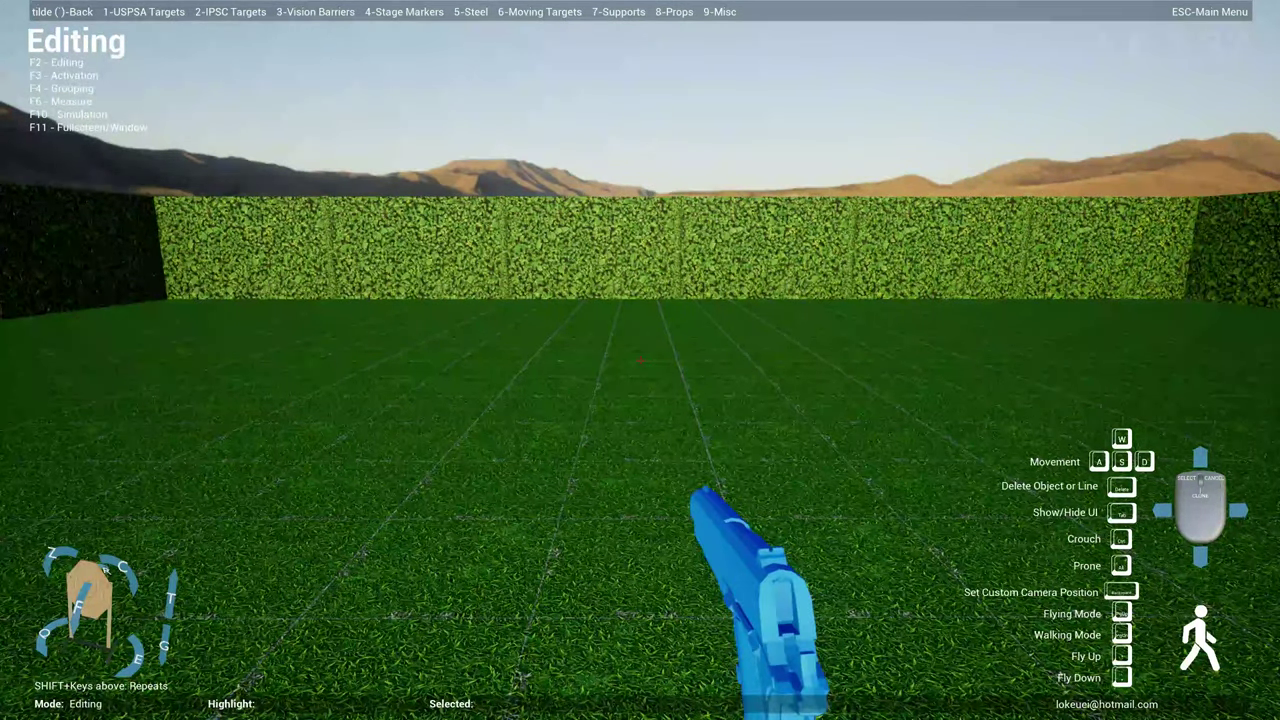
- Browse the shared stages in Stage Central, sorted by ascending total points and by descending round count, and close the list
key("Escape")
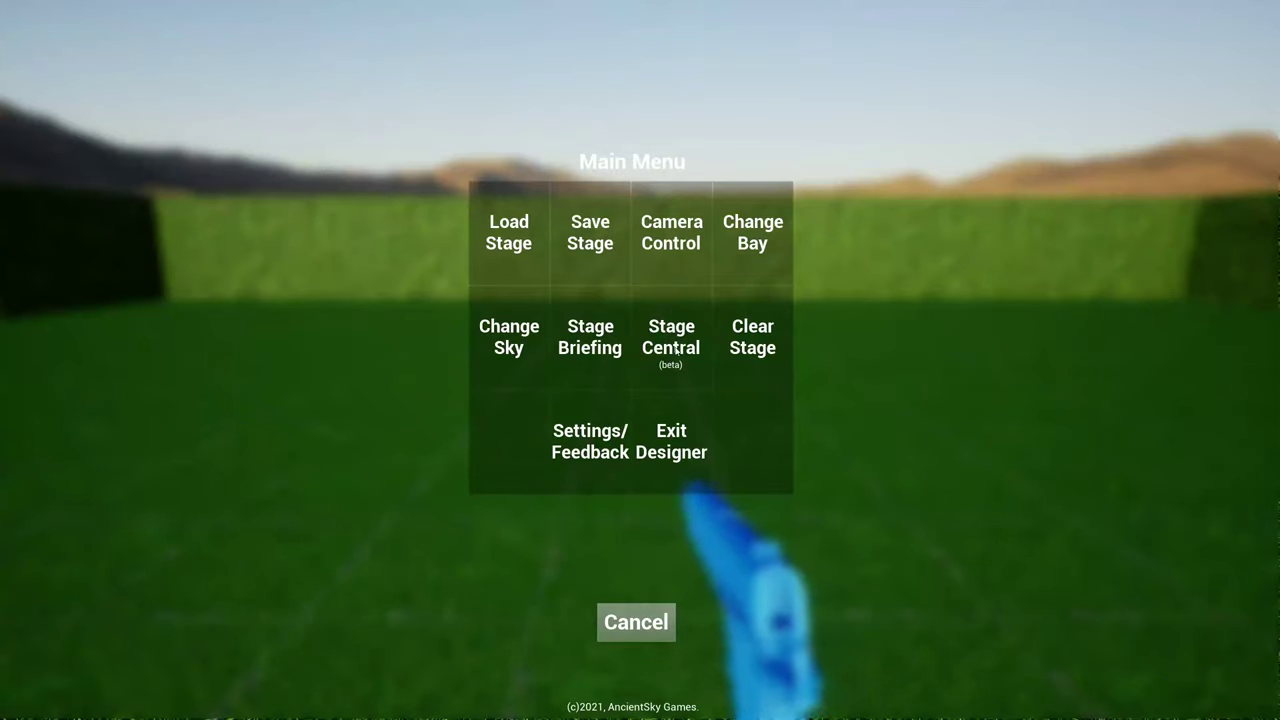
left_click(675, 348)
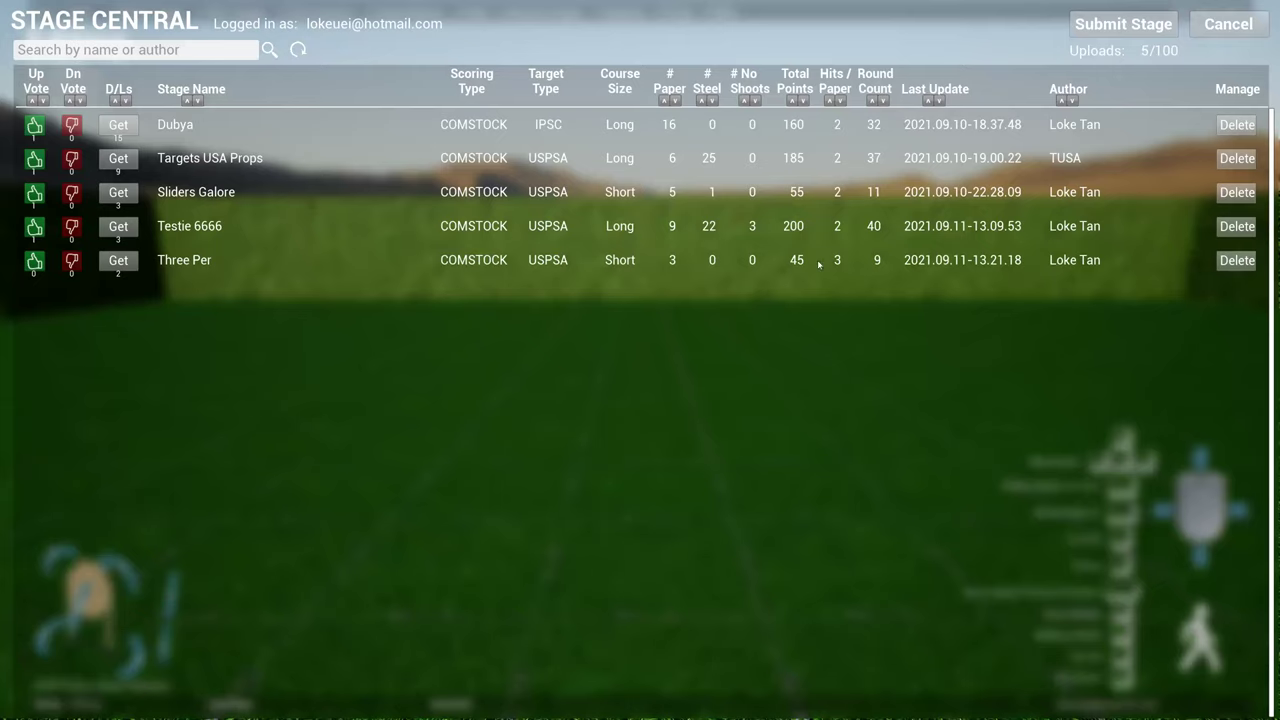
left_click(791, 101)
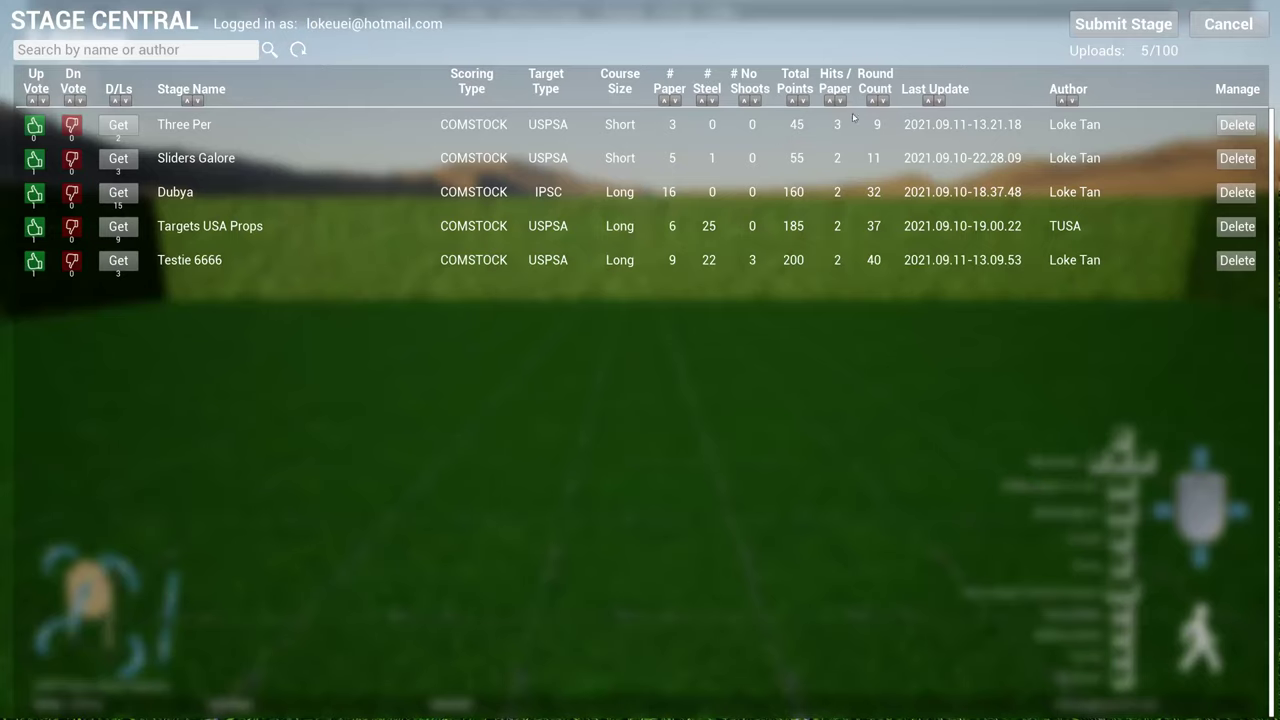
left_click(883, 101)
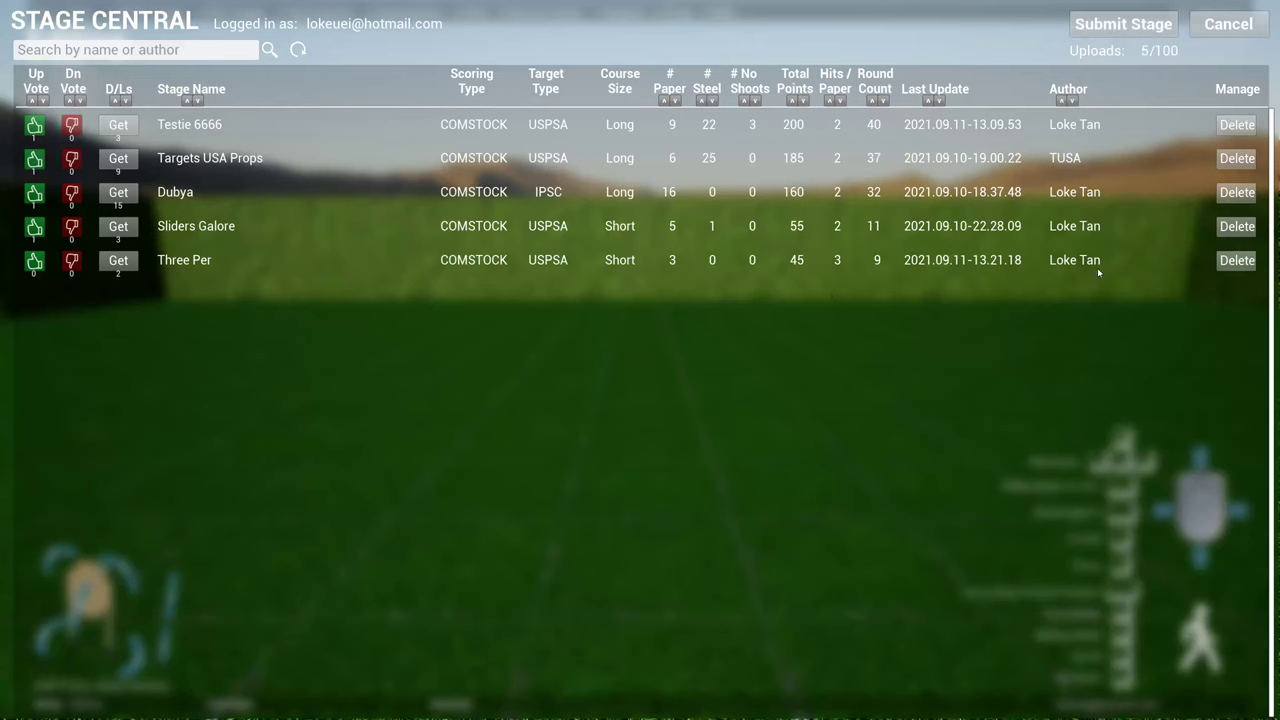
left_click(1227, 24)
- Place a uspsa-full-target on the grass in the bay and clone it to make a second target
key("1")
key("1")
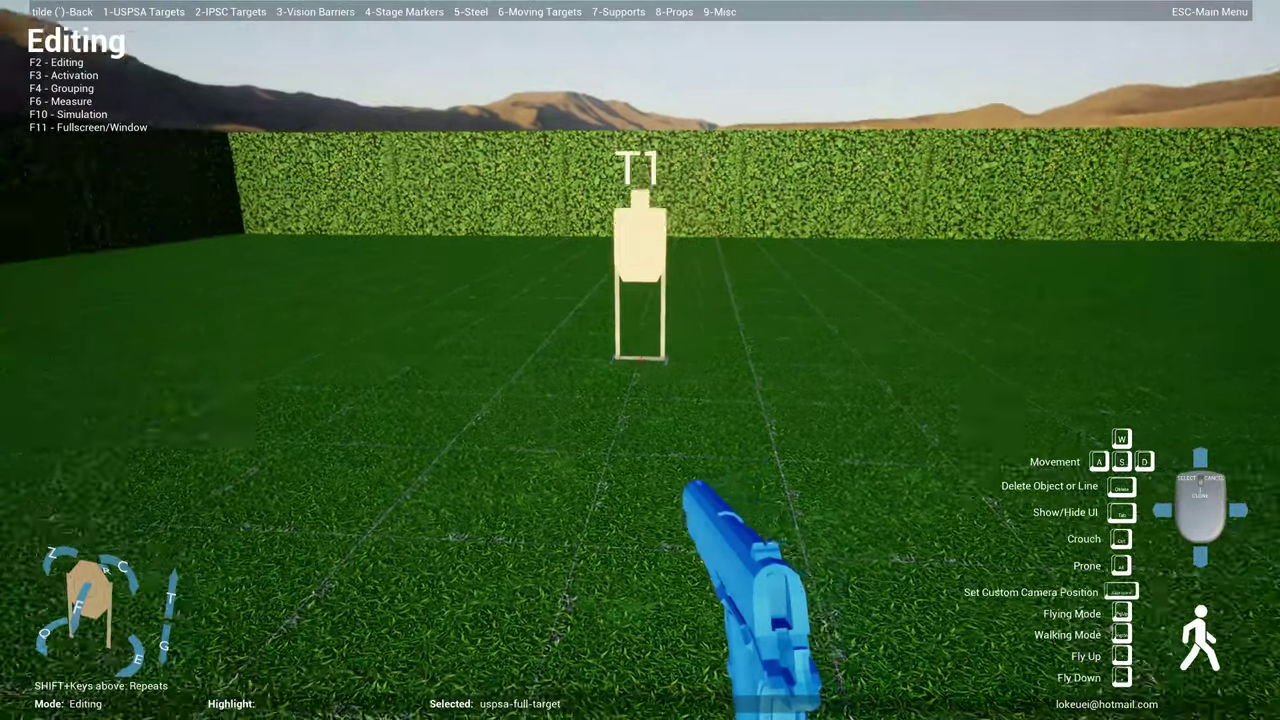
left_click(640, 360)
middle_click(640, 360)
- Place a uspsa-popper from the Steel category and a USPSA swinger target on the grass beside the two paper targets
key("5")
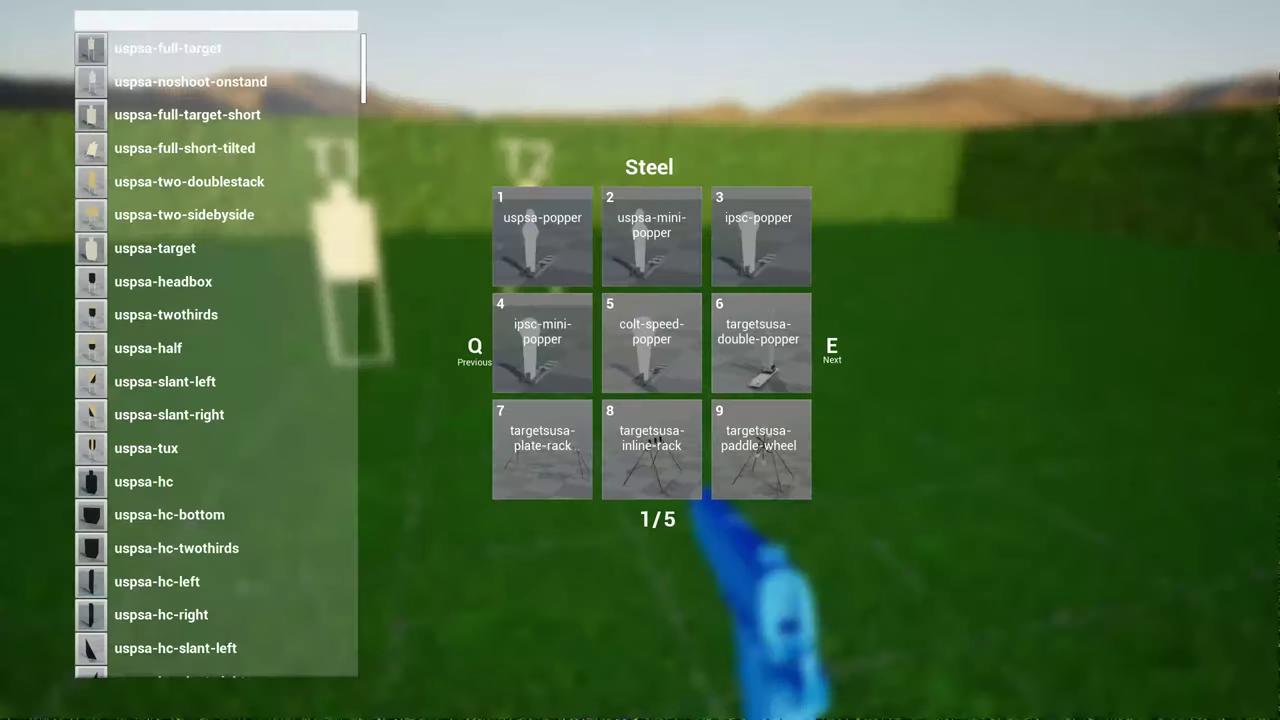
key("1")
key("1")
key("q")
key("q")
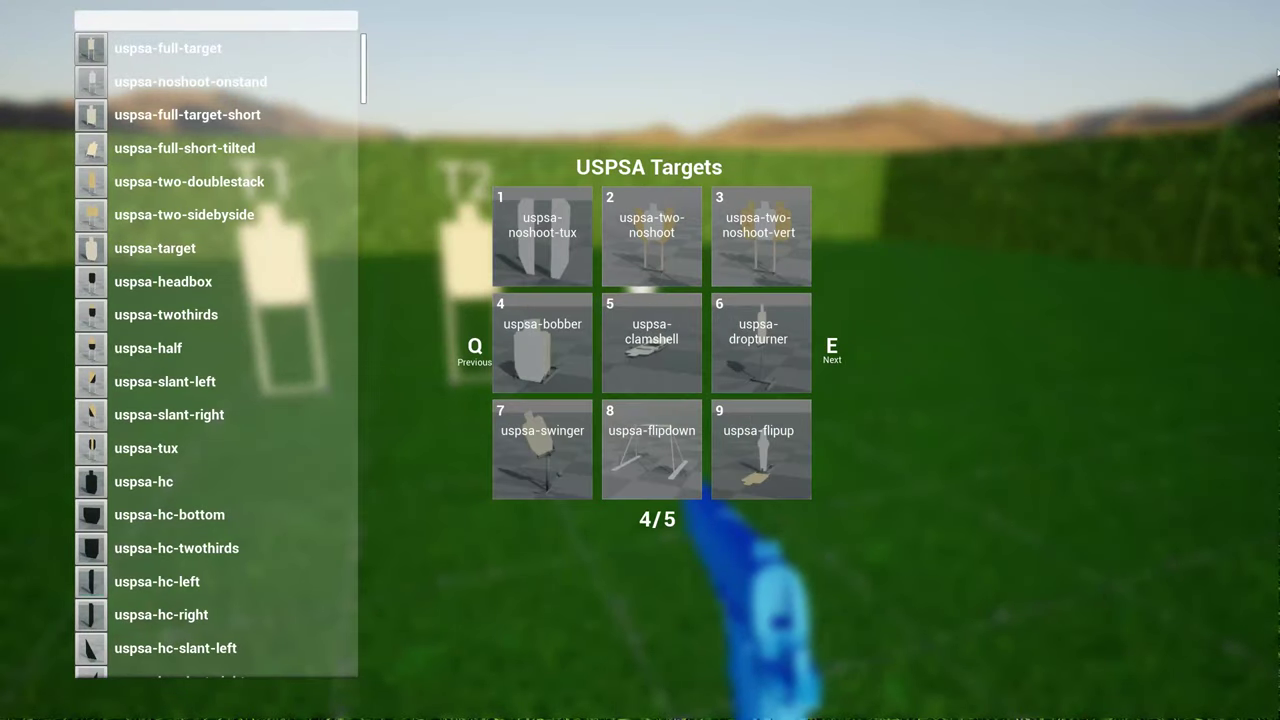
key("e")
key("1")
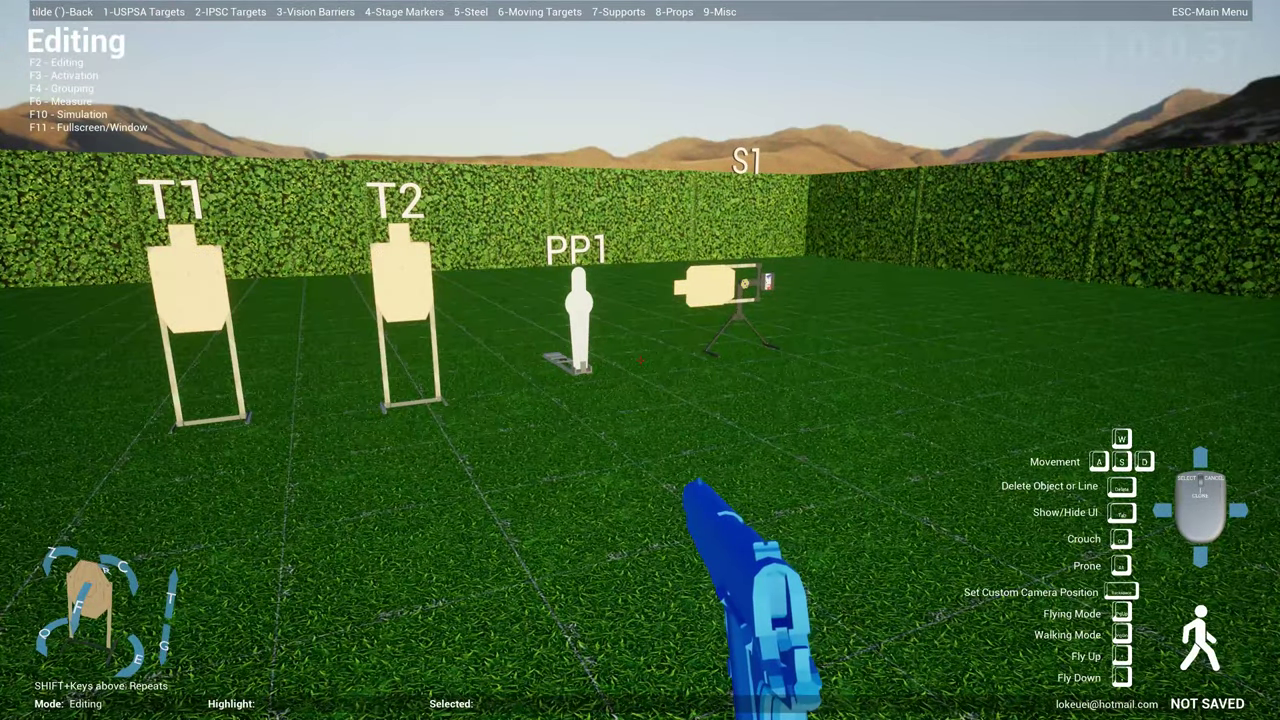
- Link popper PP1 to swinger S1 in Activation mode and return to Editing mode
key("F3")
left_click(640, 360)
key("w")
left_click(640, 360)
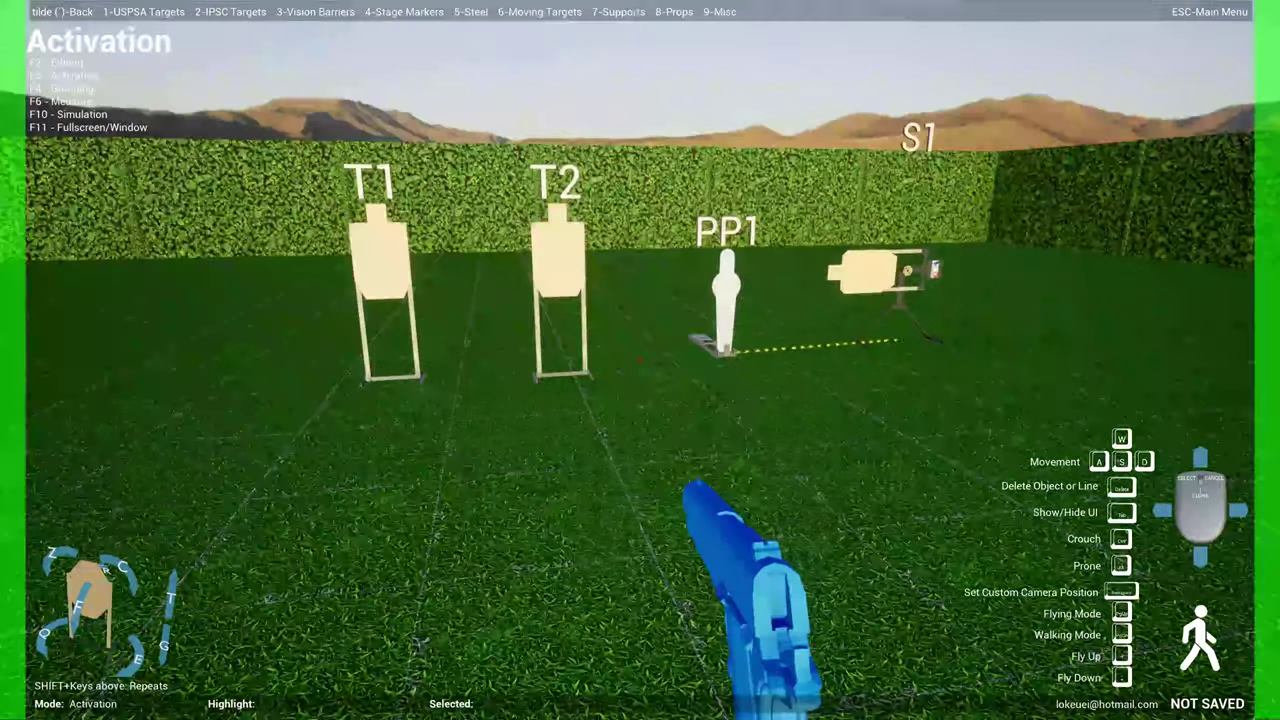
key("F2")
- Name the stage "swing swing" in the stage briefing, enter the designer's full name and save the briefing
key("Escape")
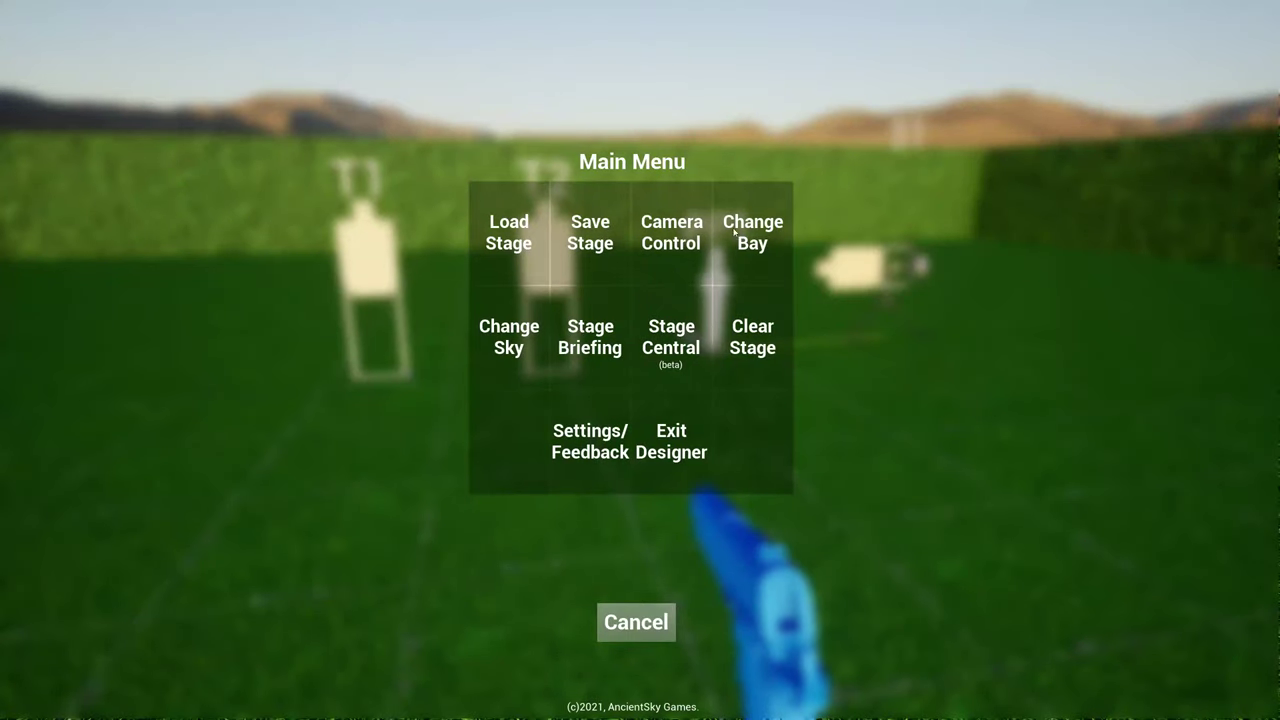
left_click(590, 337)
left_click_drag(322, 33, 106, 22)
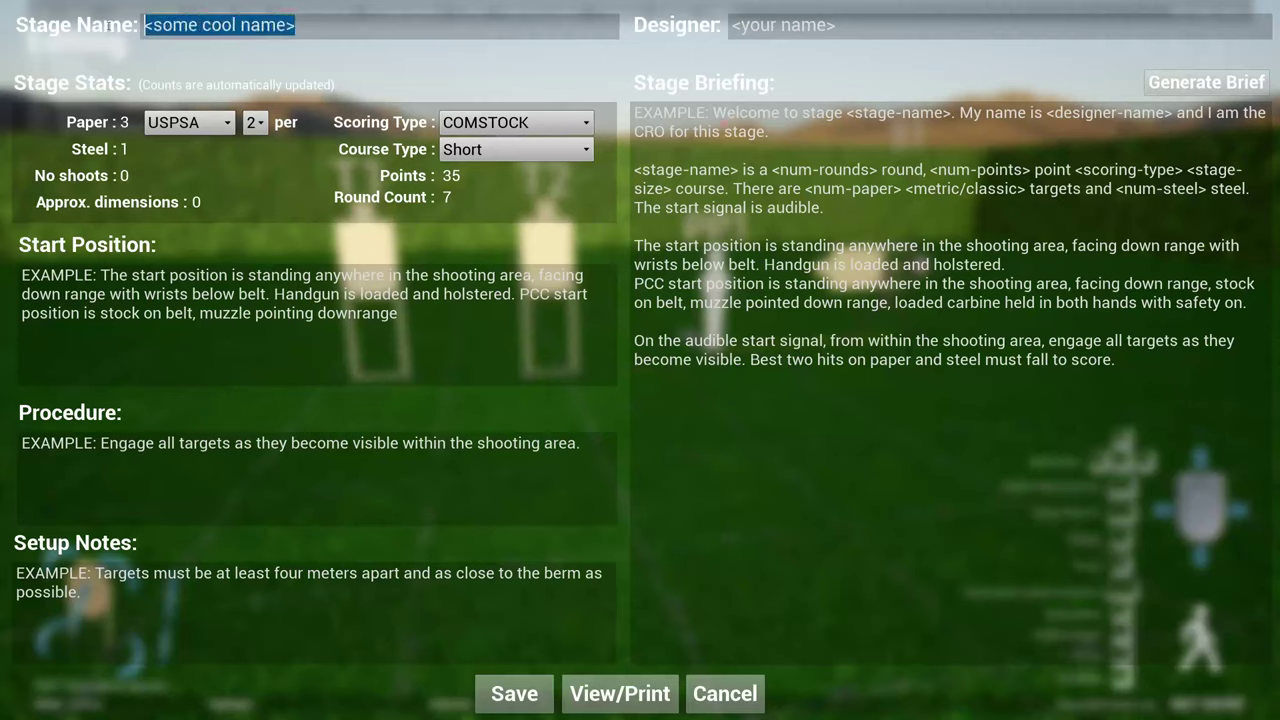
type("swing swi")
type("n")
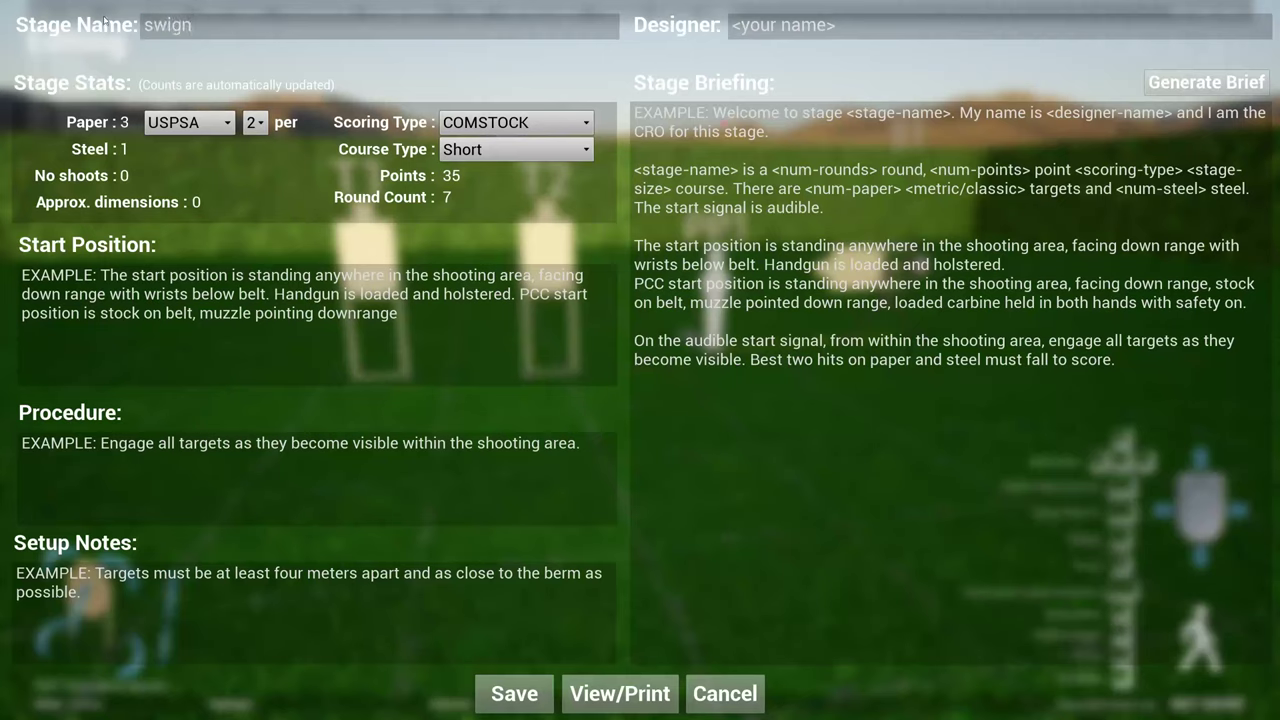
key("BackSpace")
key("BackSpace")
type("ng swing")
key("Tab")
type("Loke Tan")
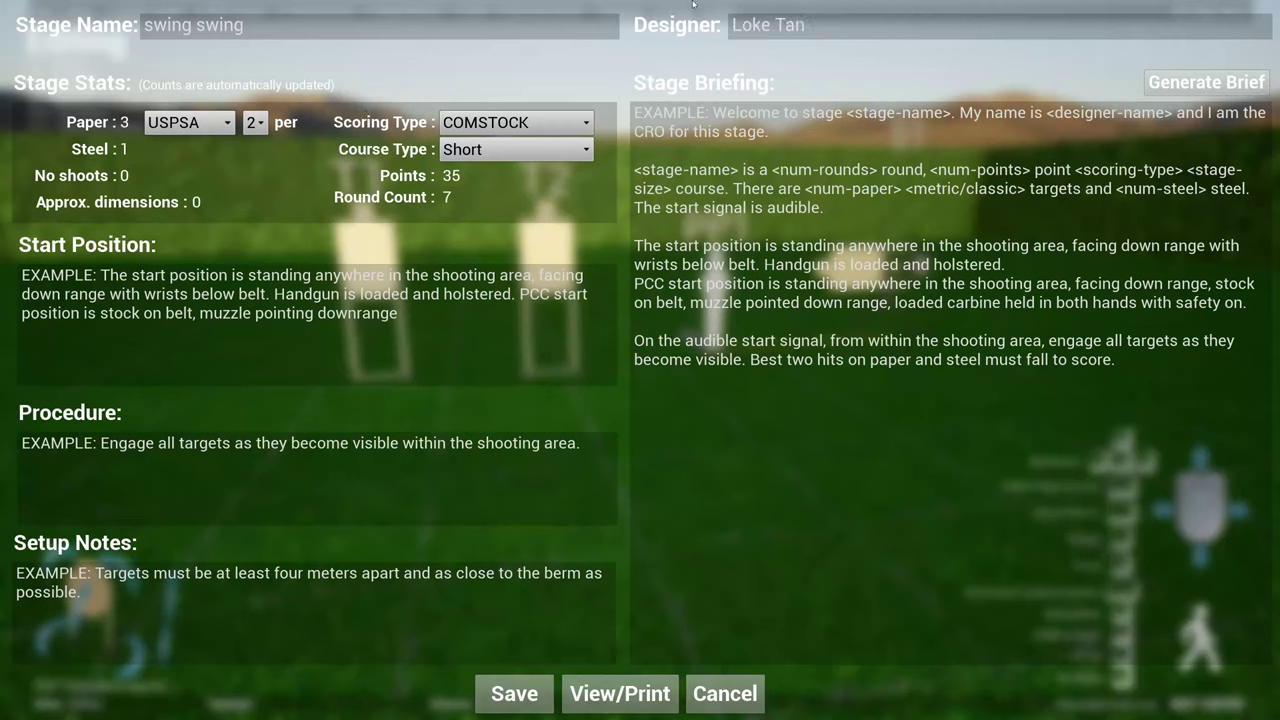
left_click(514, 693)
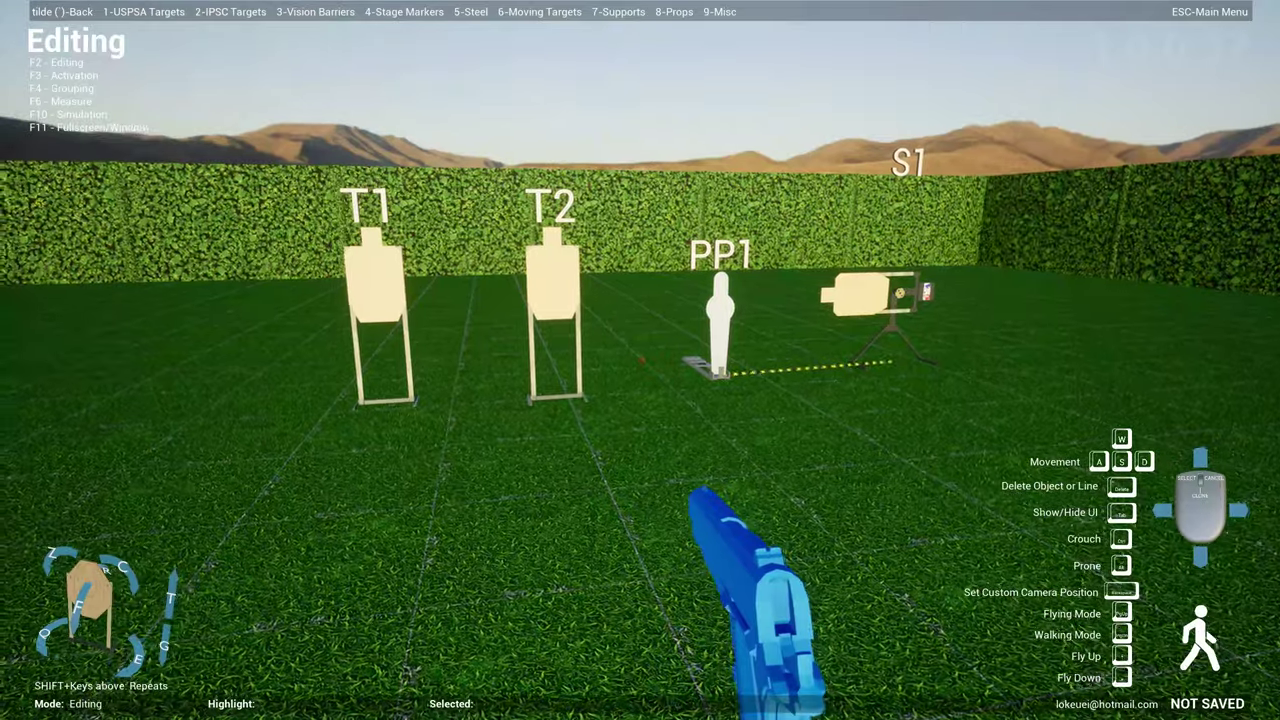
- Submit the swing swing stage to Stage Central and confirm the upload
key("Escape")
left_click(668, 345)
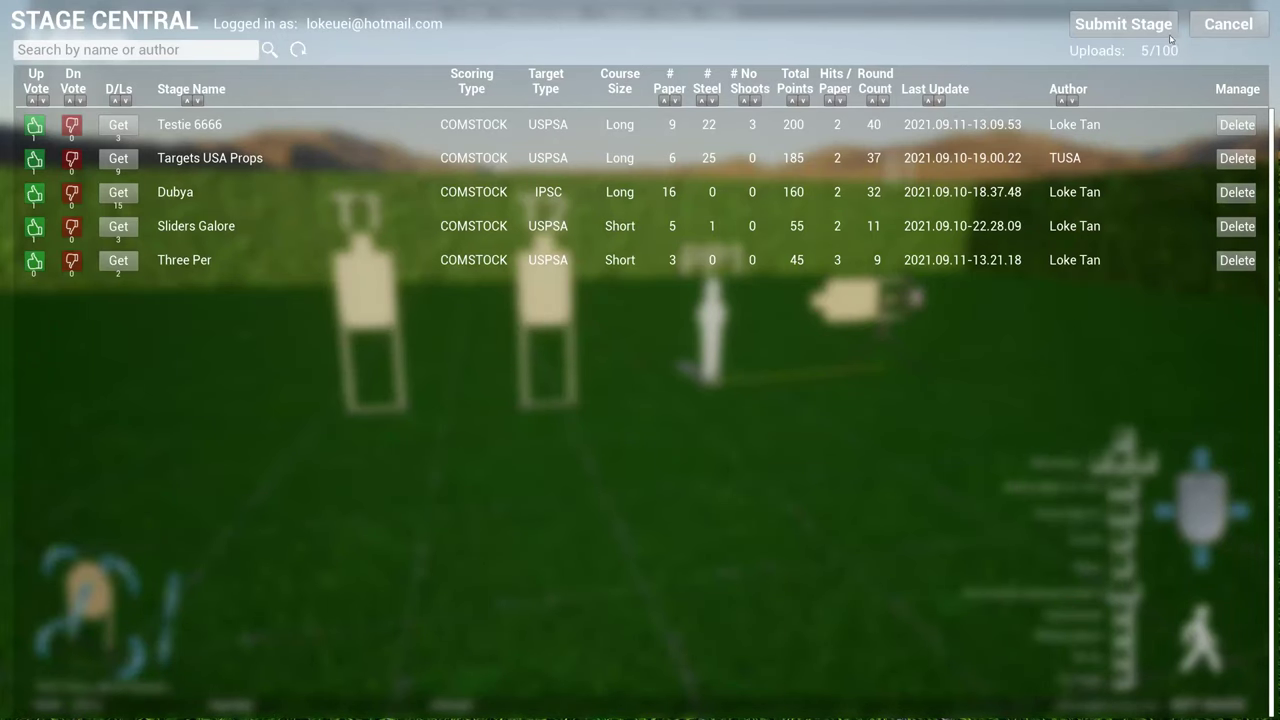
left_click(1124, 24)
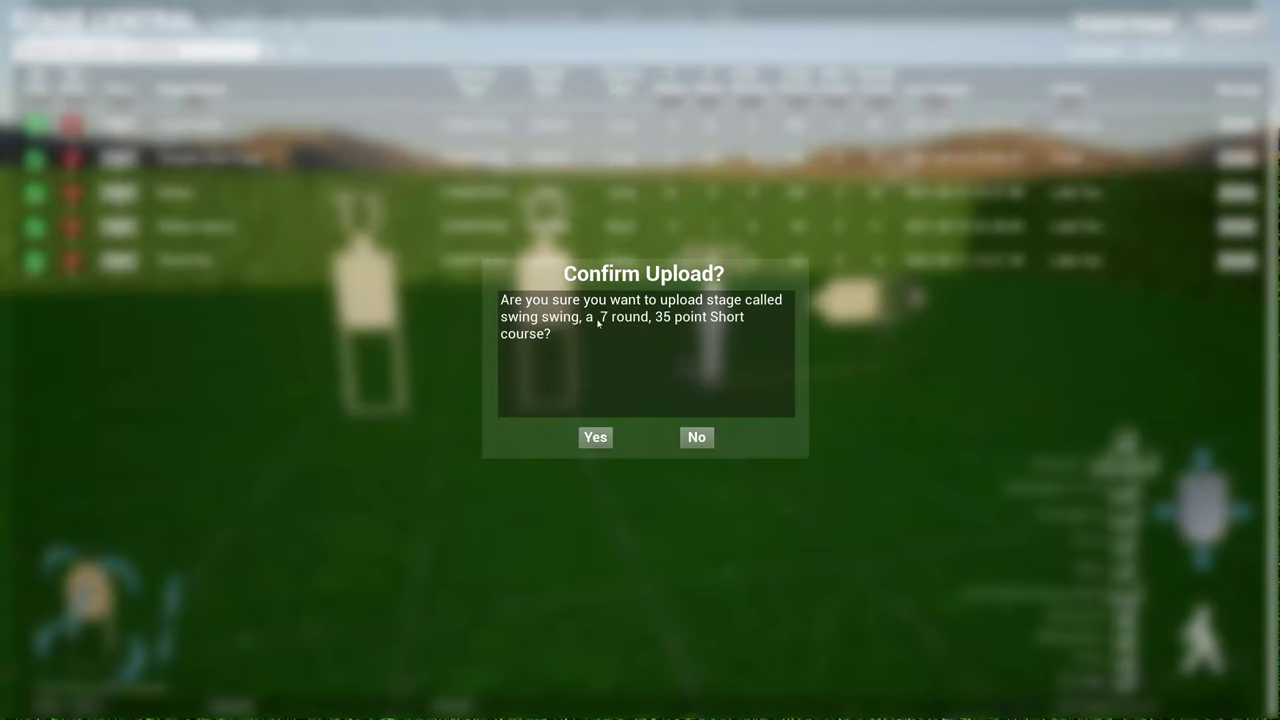
left_click(598, 437)
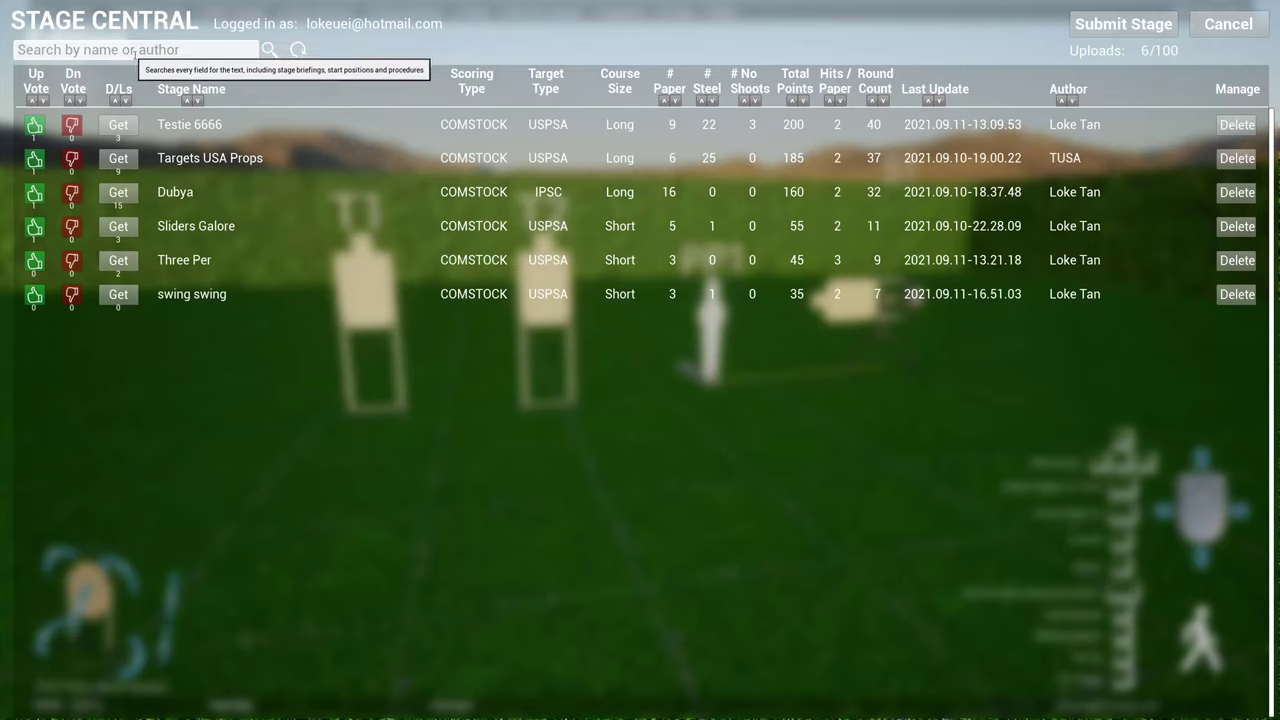
- Search the shared stages by part of the author's name and clear the search
left_click(163, 50)
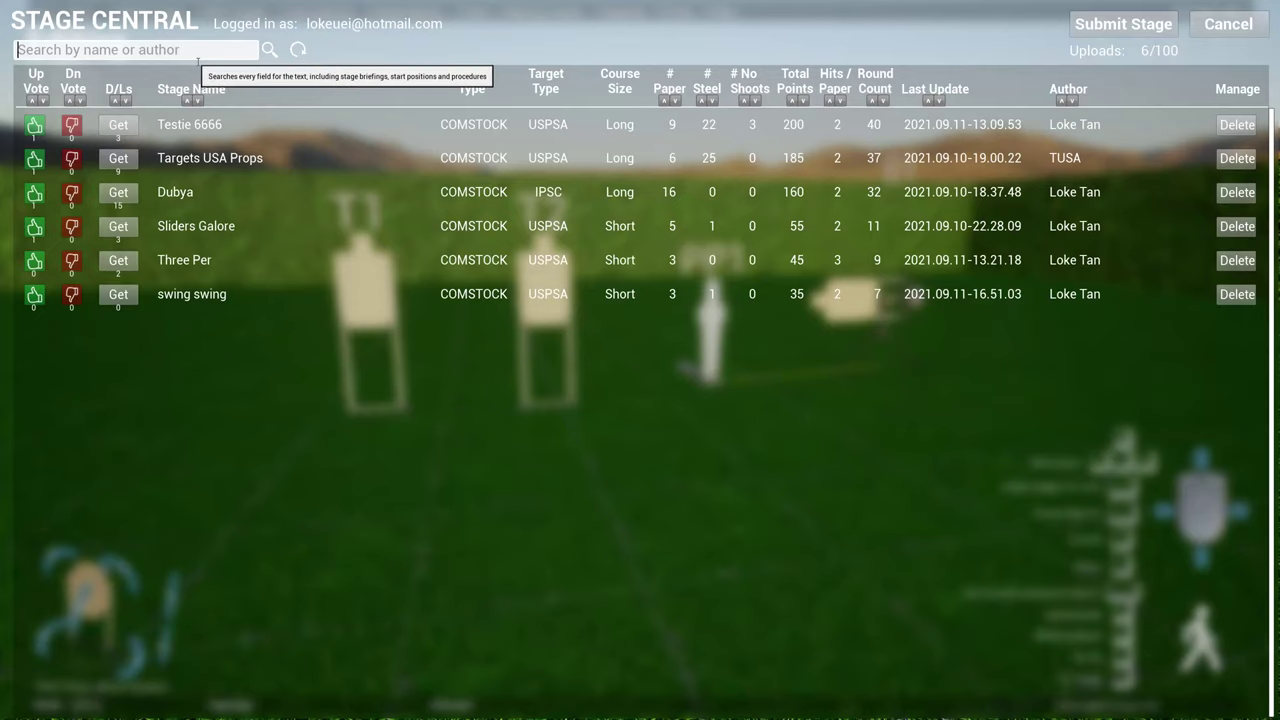
type("lok")
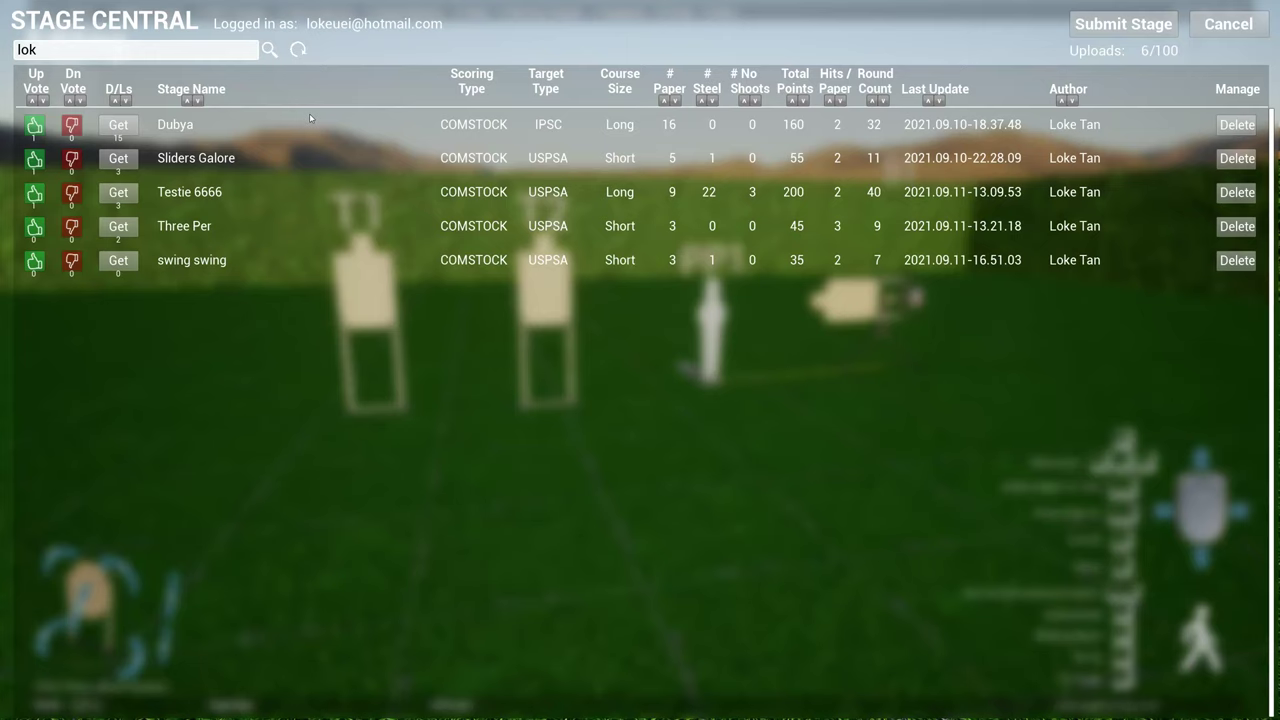
key("BackSpace")
key("BackSpace")
key("BackSpace")
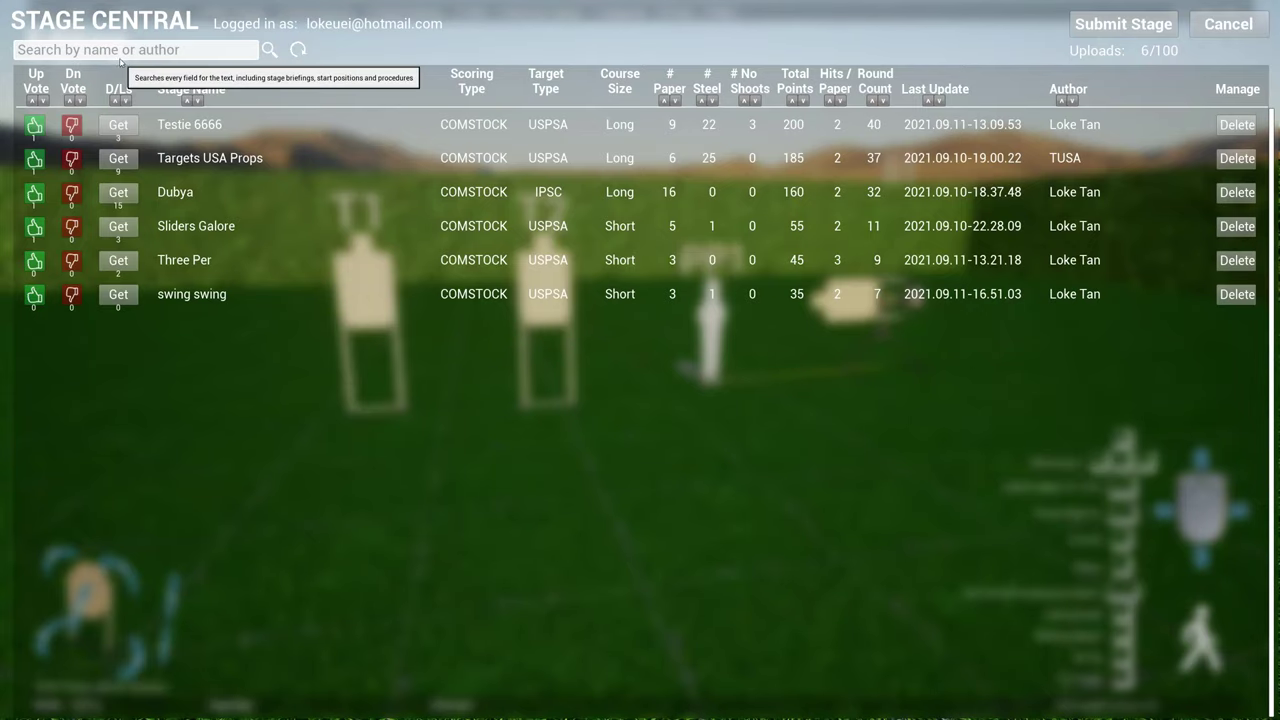
- Search the shared stages for "dub" and download the Dubya stage, replacing the existing design
type("dub")
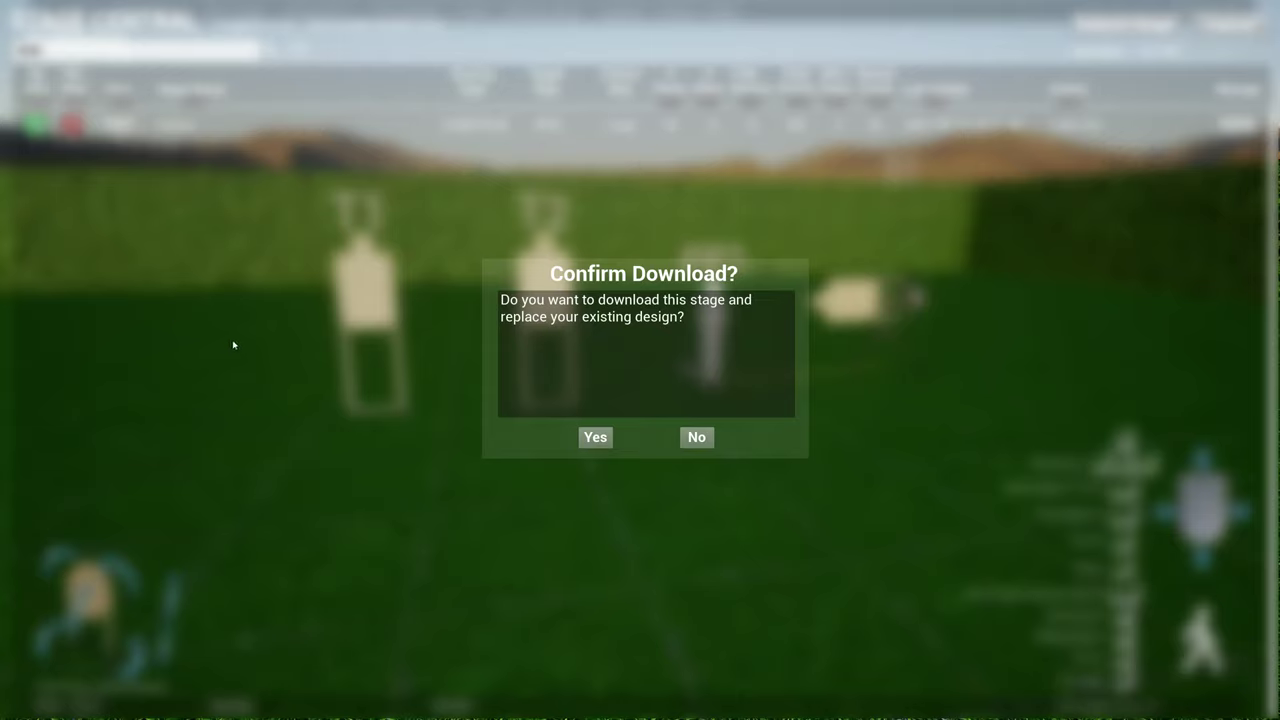
left_click(595, 438)
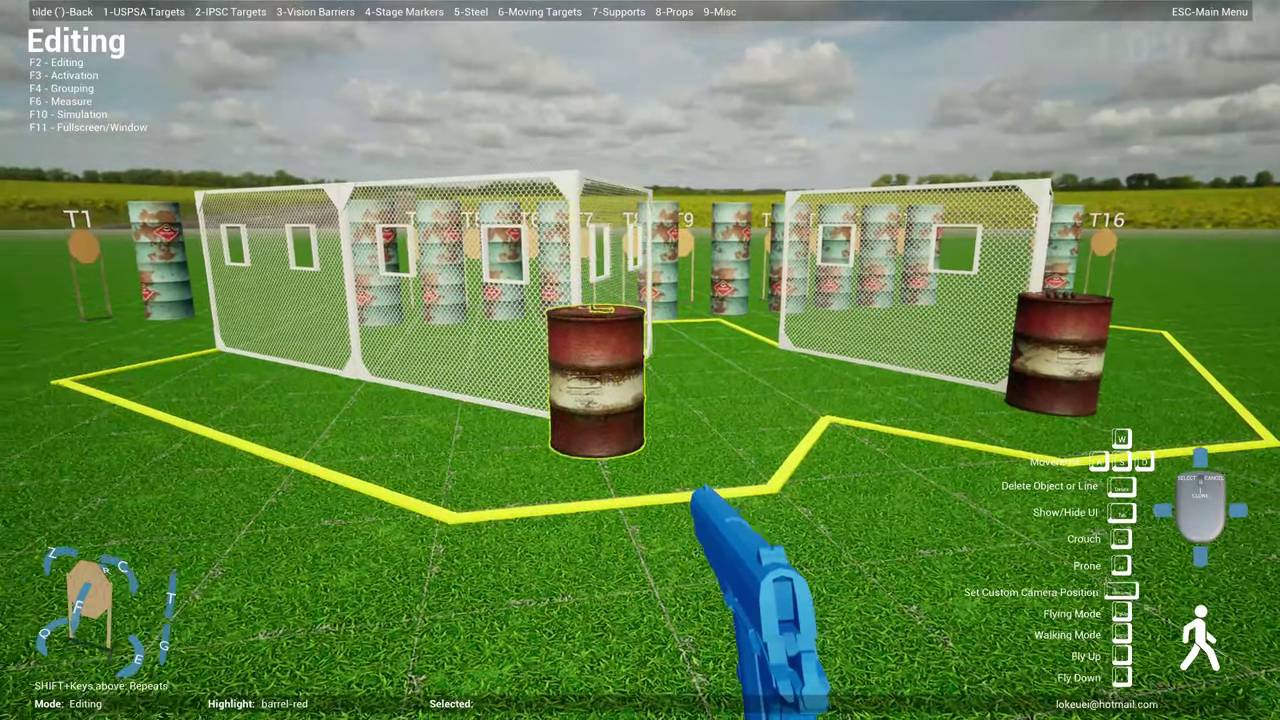
key("d")
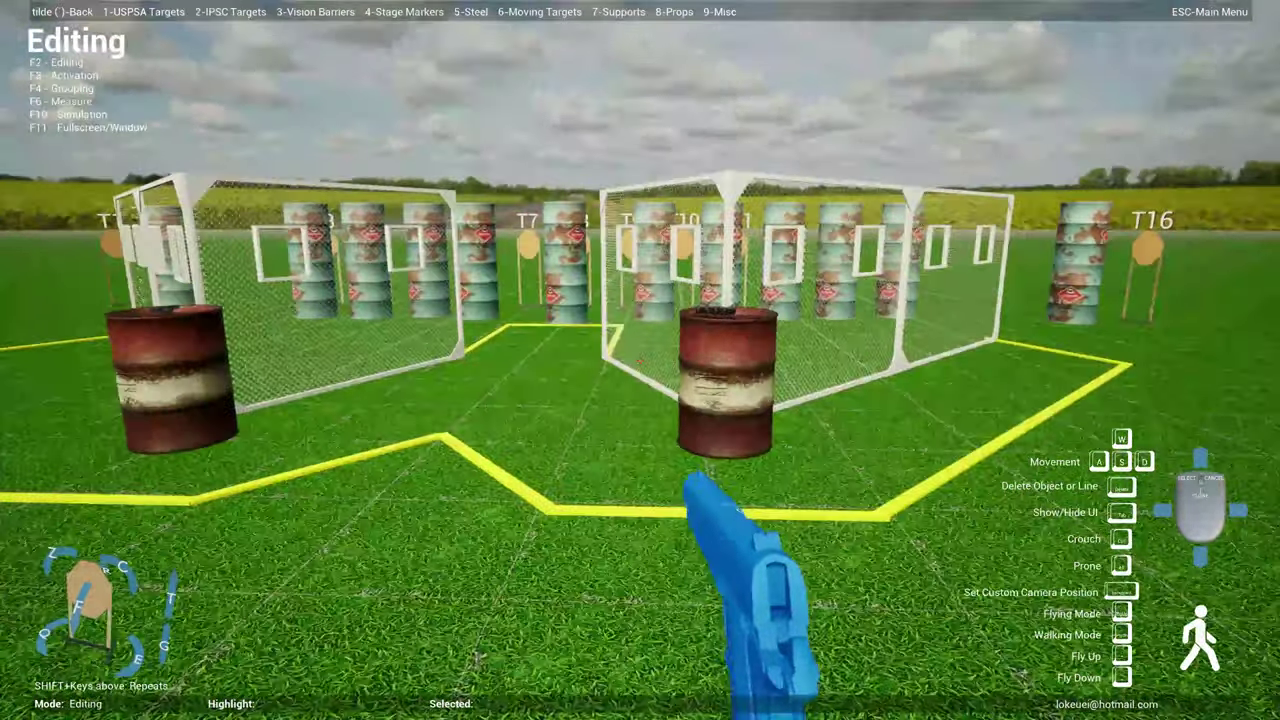
key("s")
- Preview the Dubya stage briefing for printing with the Custom camera view, and close the preview and briefing
key("Escape")
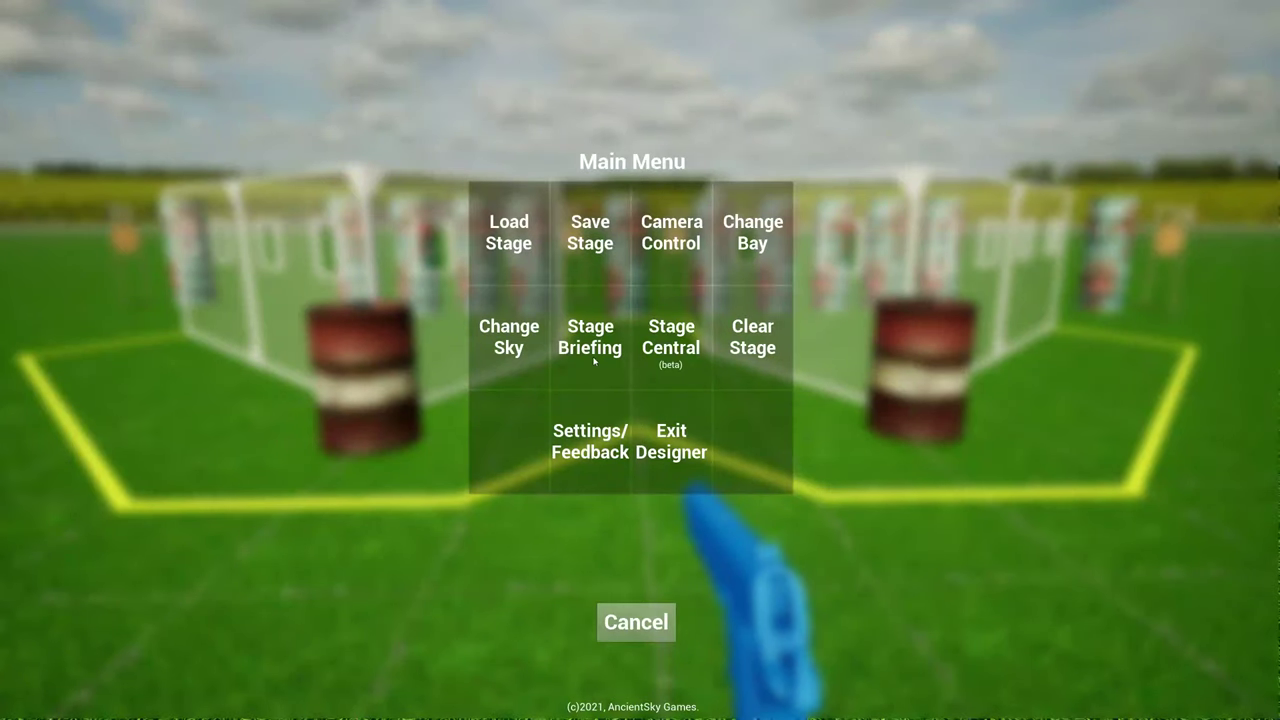
left_click(594, 362)
left_click(619, 693)
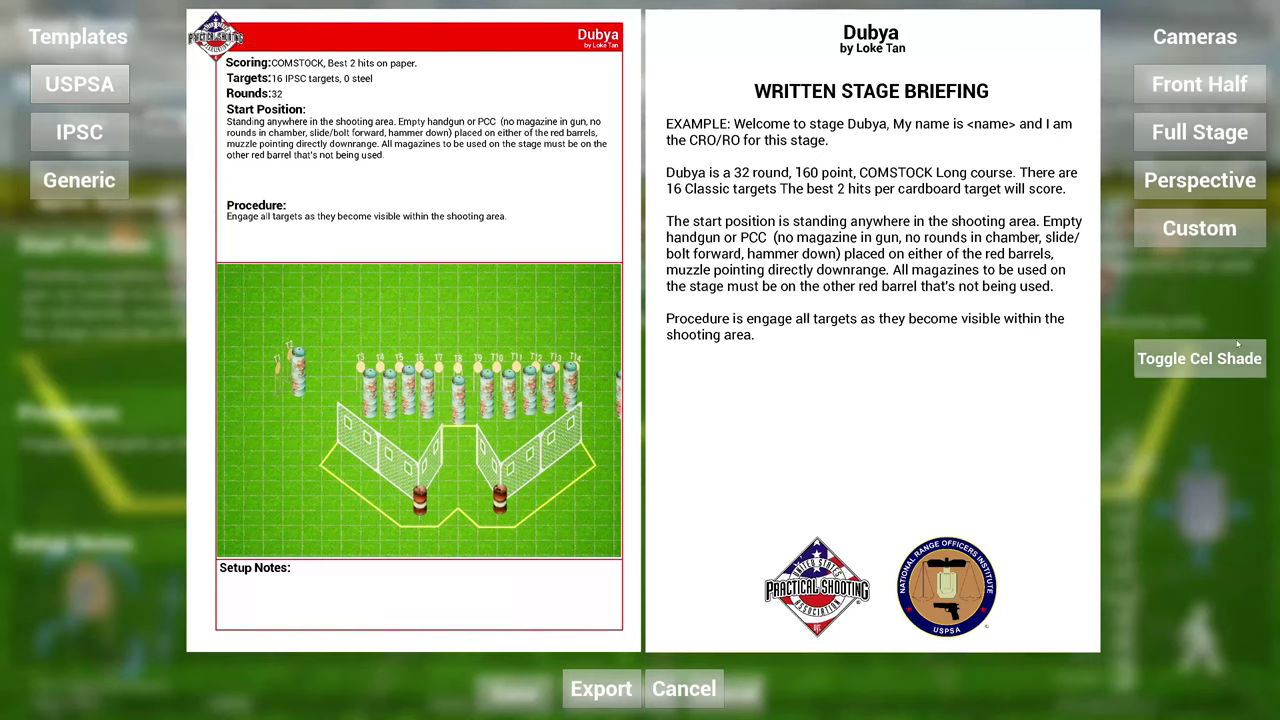
left_click(1199, 228)
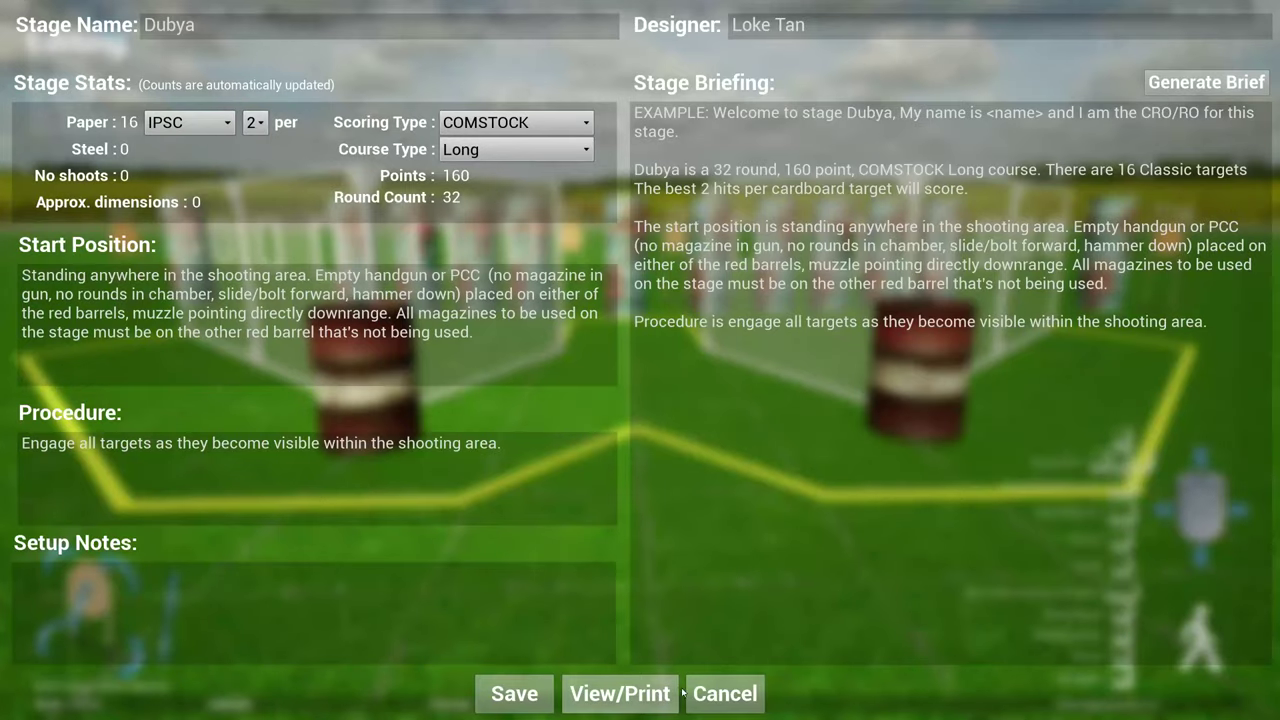
left_click(700, 690)
left_click(724, 694)
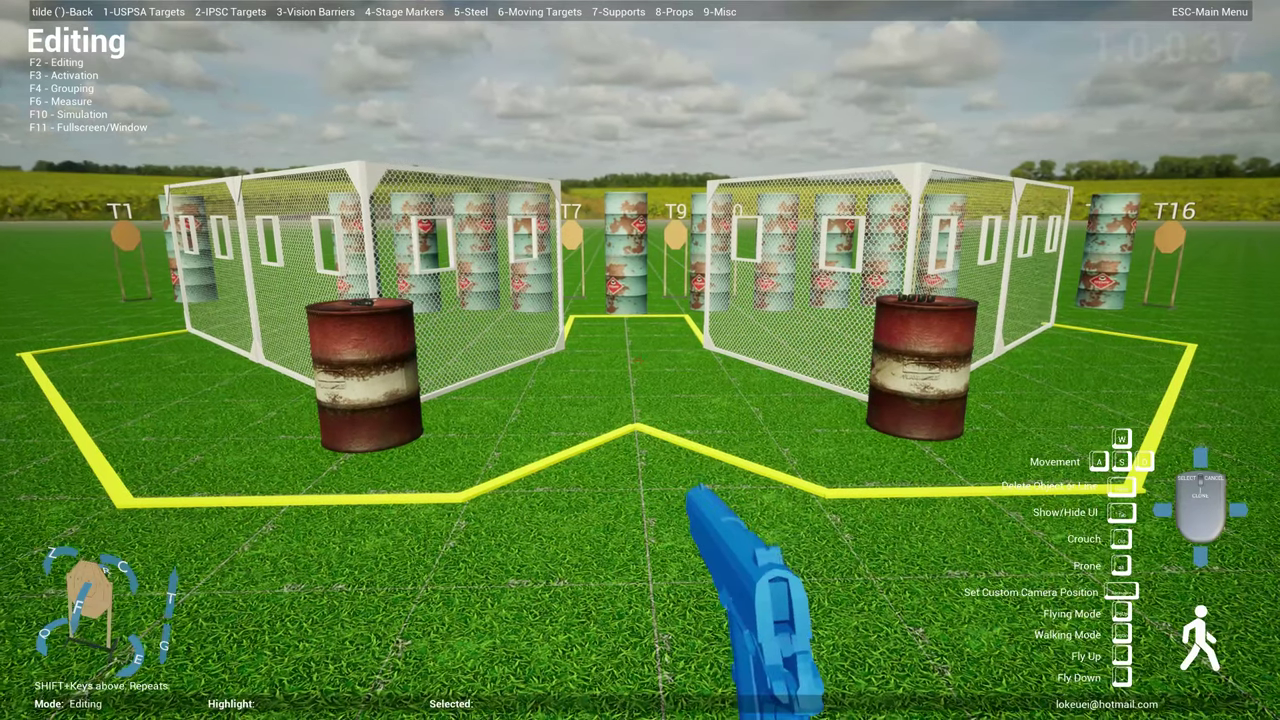
- Reopen Stage Central and clear the "dub" search from the shared stage list
key("Escape")
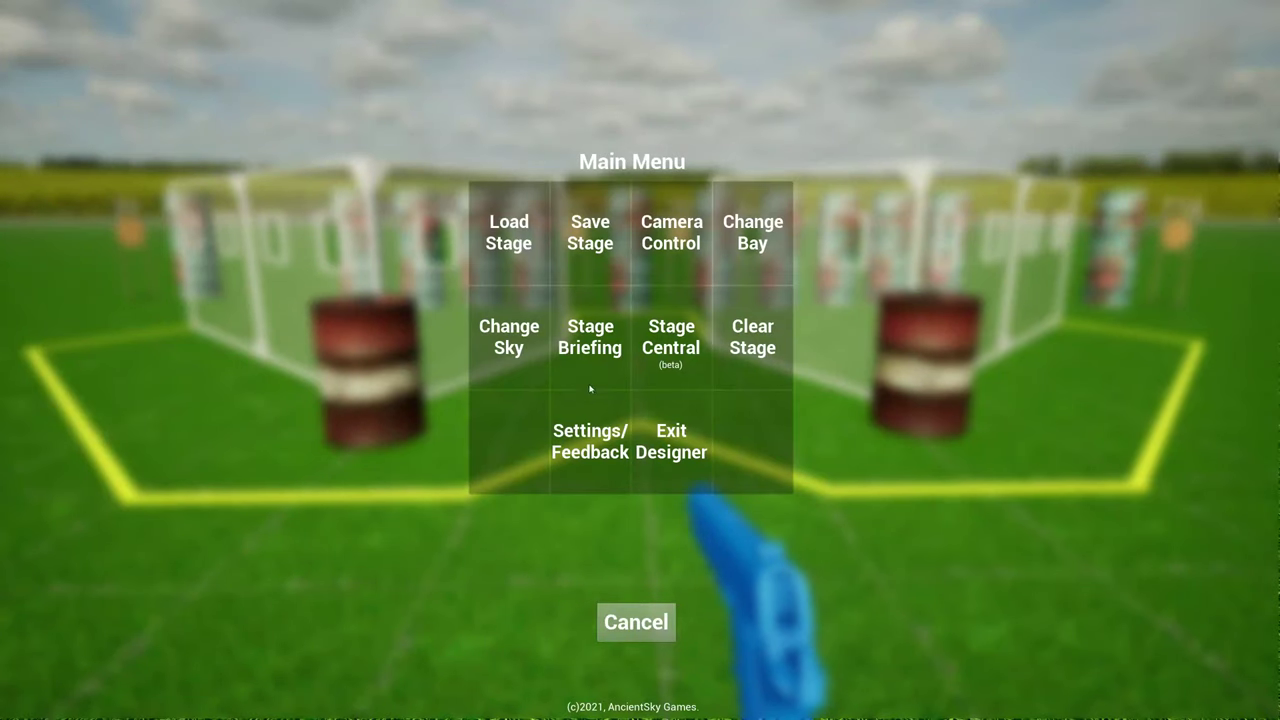
left_click(676, 338)
left_click(250, 50)
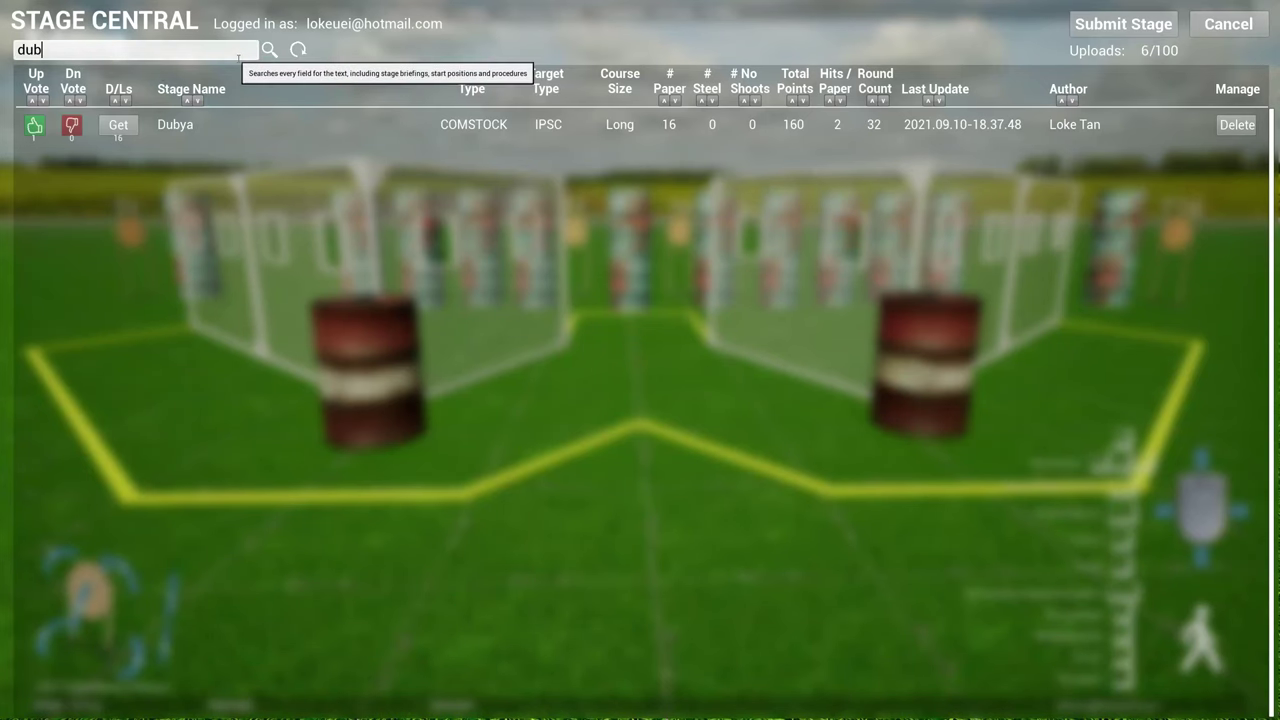
key("BackSpace")
key("BackSpace")
key("BackSpace")
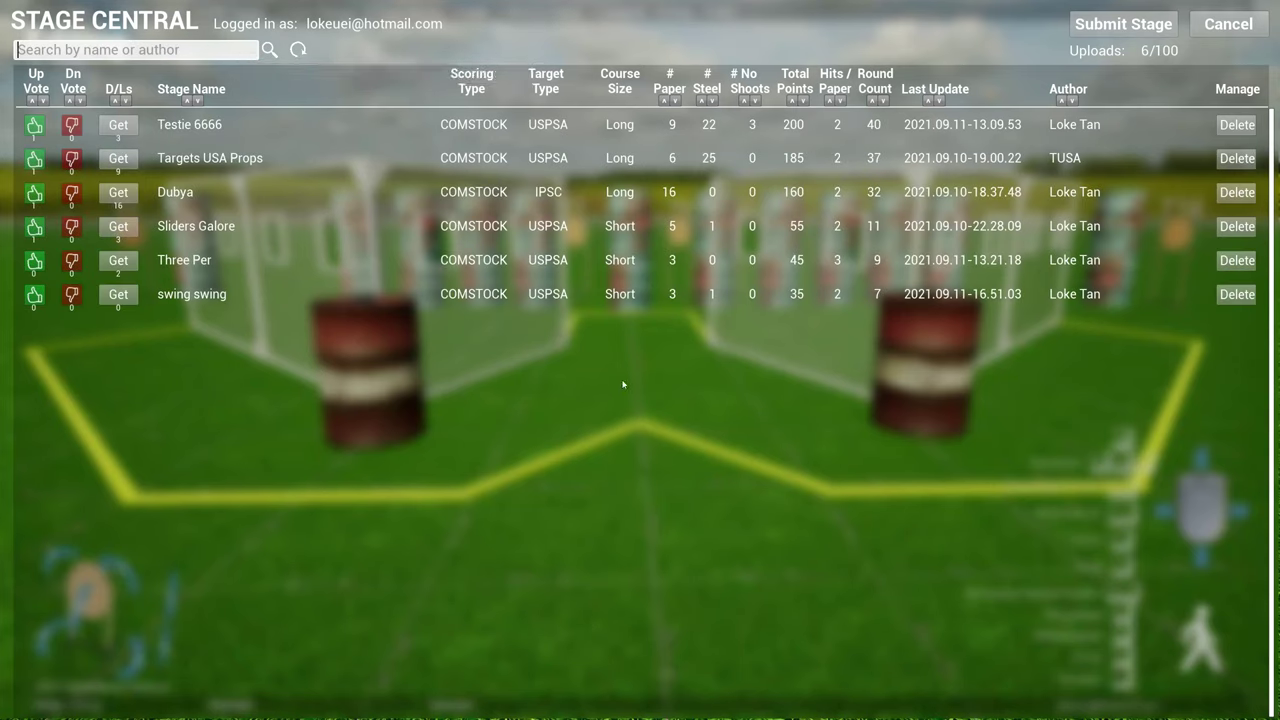